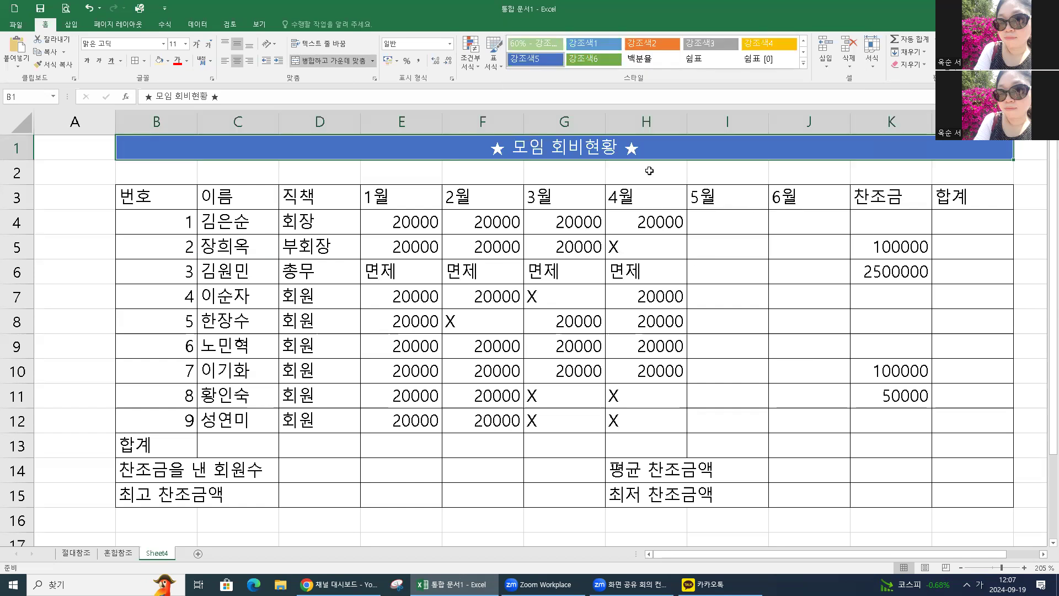
- Change the fill of the merged title cell in row 1 to a darker blue theme colour
{"action": "left_click", "coordinate": [166, 62]}
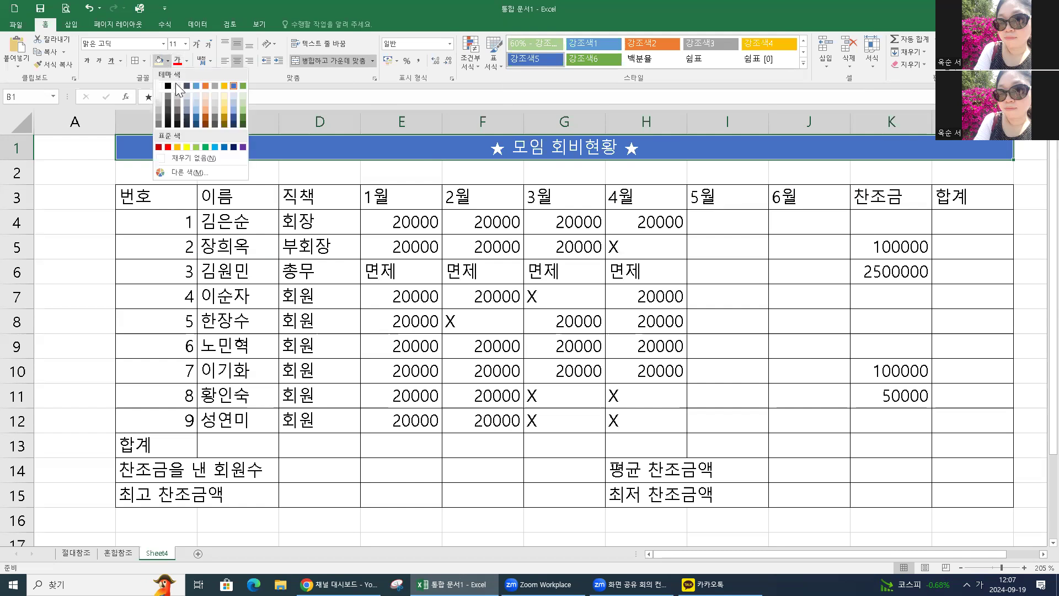
{"action": "left_click", "coordinate": [233, 117]}
{"action": "left_click", "coordinate": [301, 182]}
{"action": "left_click", "coordinate": [401, 251]}
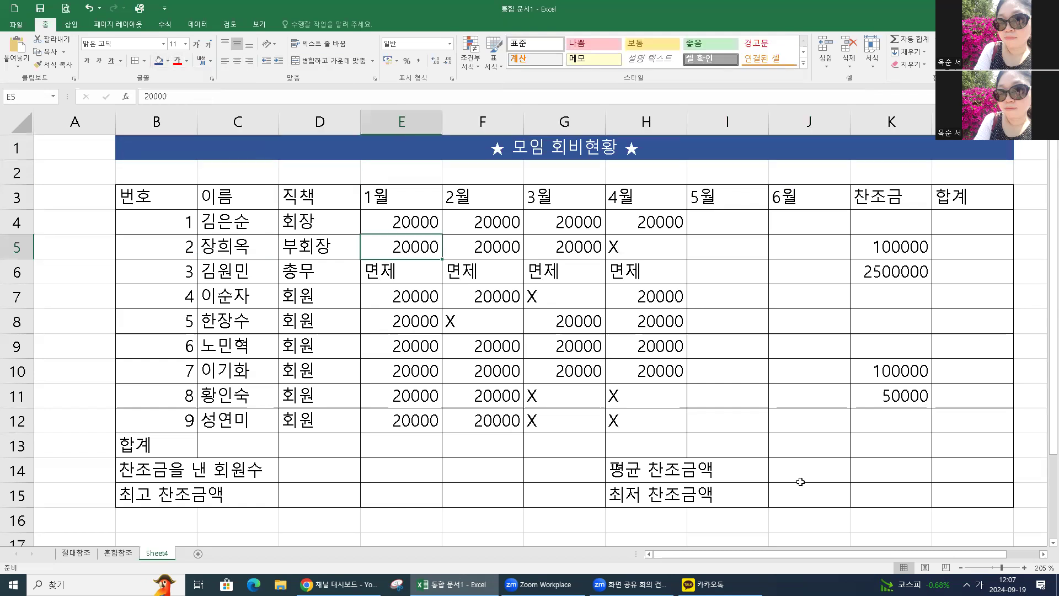
{"action": "left_click", "coordinate": [993, 292]}
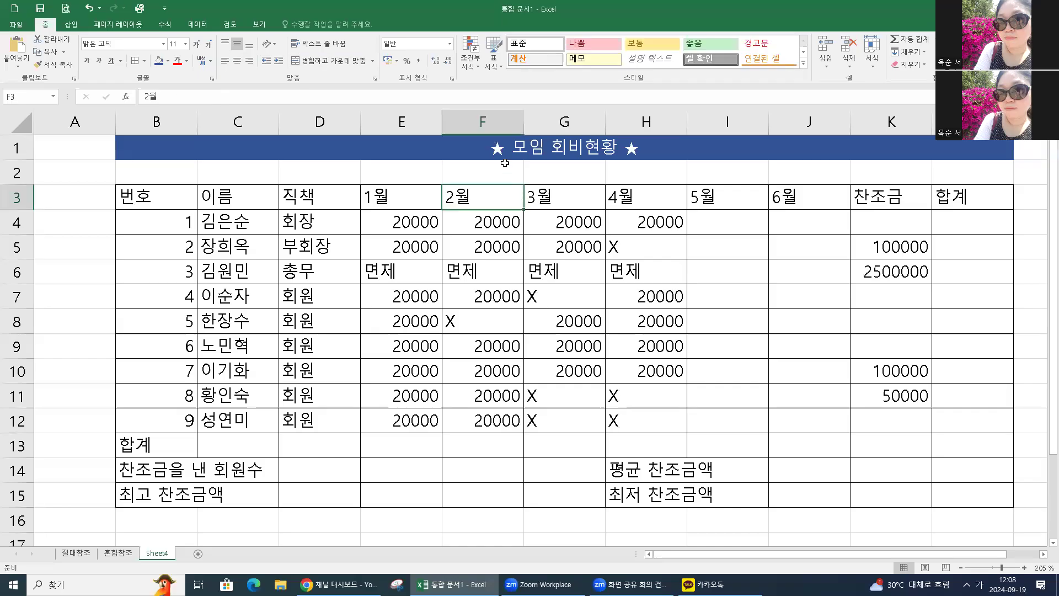
- Set the font size of the title ★ 모임 회비현황 ★ in row 1 to 16
{"action": "left_click", "coordinate": [499, 144]}
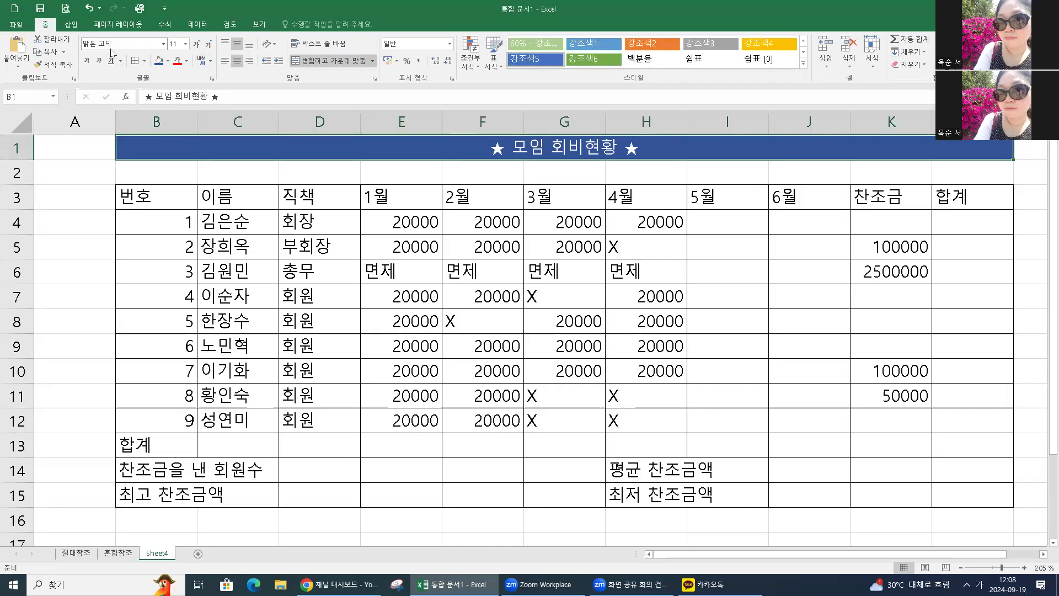
{"action": "left_click", "coordinate": [185, 44]}
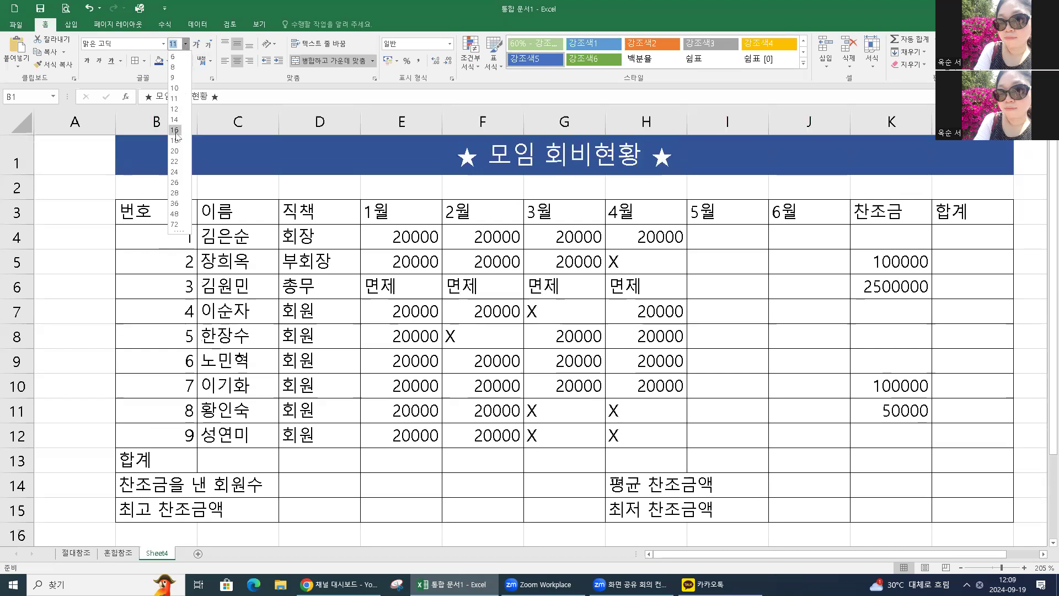
{"action": "left_click", "coordinate": [174, 130]}
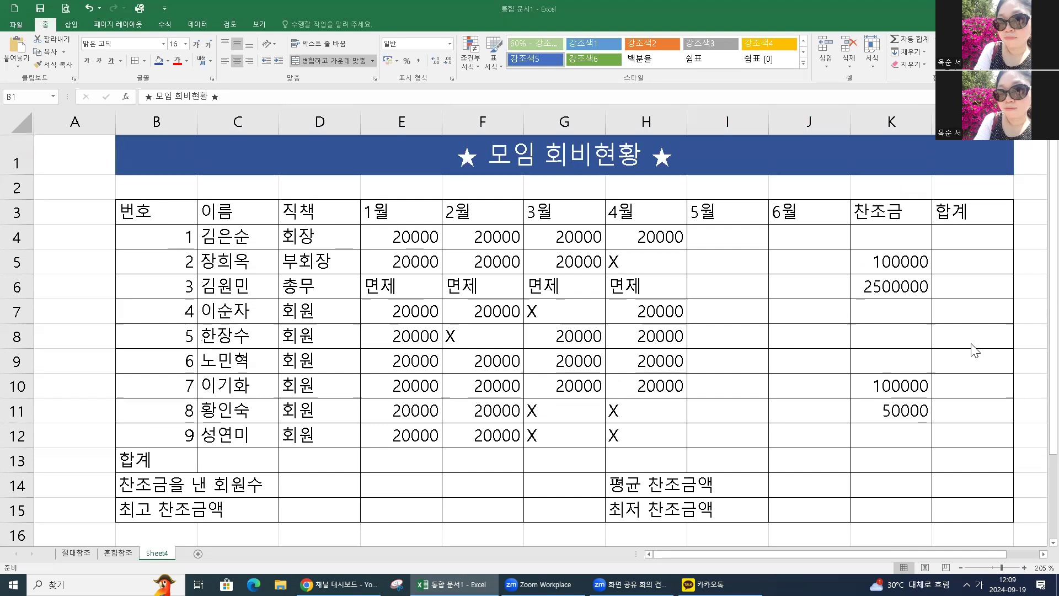
{"action": "key", "text": "Escape"}
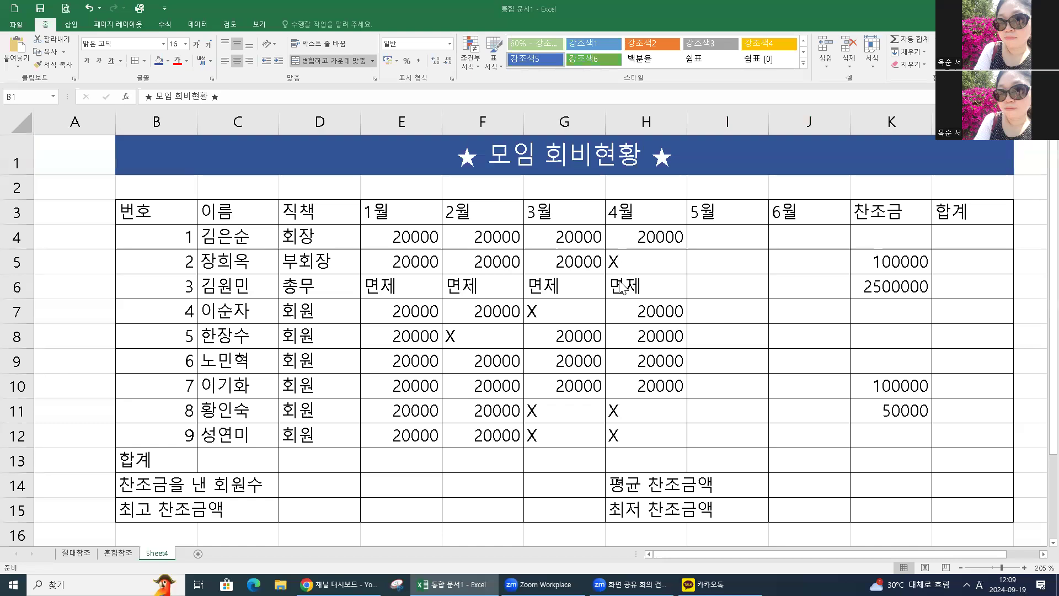
- Centre the contents of the whole table, B3:L15, horizontally
{"action": "mouse_move", "coordinate": [162, 221]}
{"action": "left_mouse_down"}
{"action": "mouse_move", "coordinate": [617, 411]}
{"action": "mouse_move", "coordinate": [955, 506]}
{"action": "mouse_move", "coordinate": [936, 497]}
{"action": "left_mouse_up"}
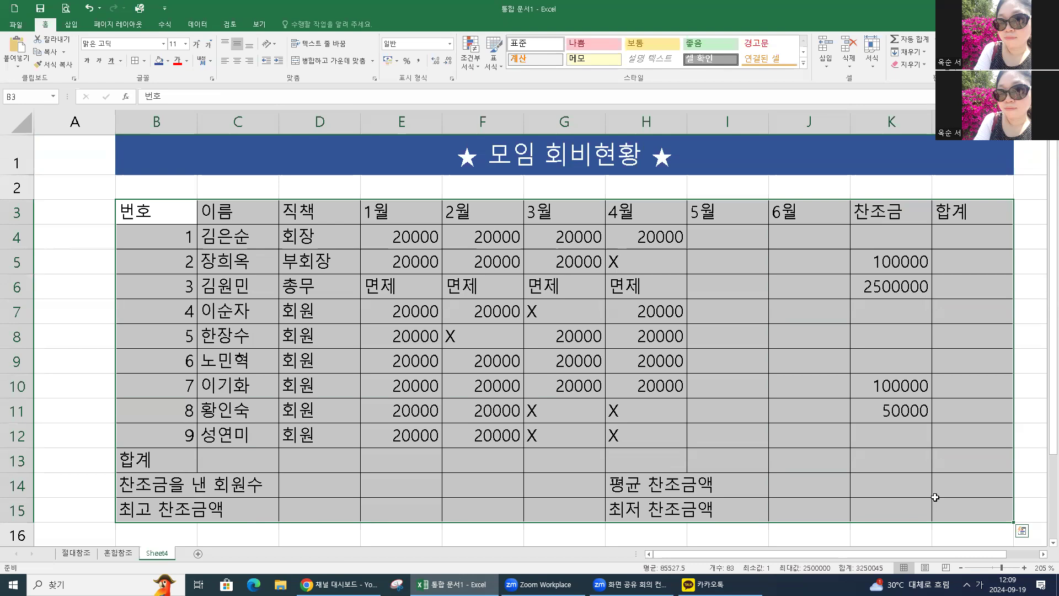
{"action": "left_click", "coordinate": [236, 65]}
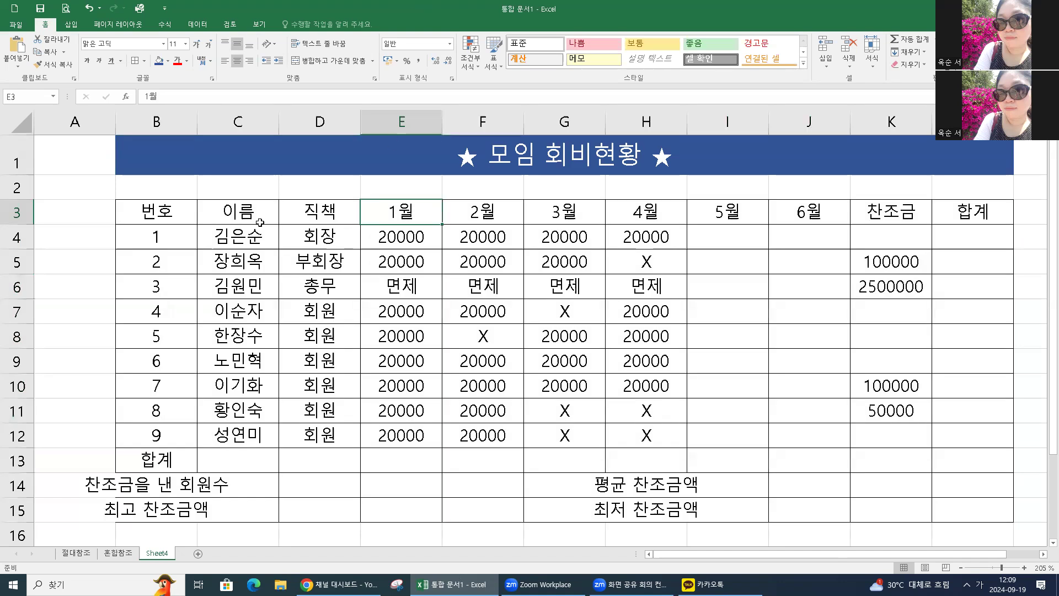
{"action": "left_click", "coordinate": [393, 220]}
- Fill the table's header row, B3:L3, with a light blue theme colour
{"action": "left_click", "coordinate": [165, 210]}
{"action": "left_click_drag", "start_coordinate": [165, 211], "coordinate": [963, 209]}
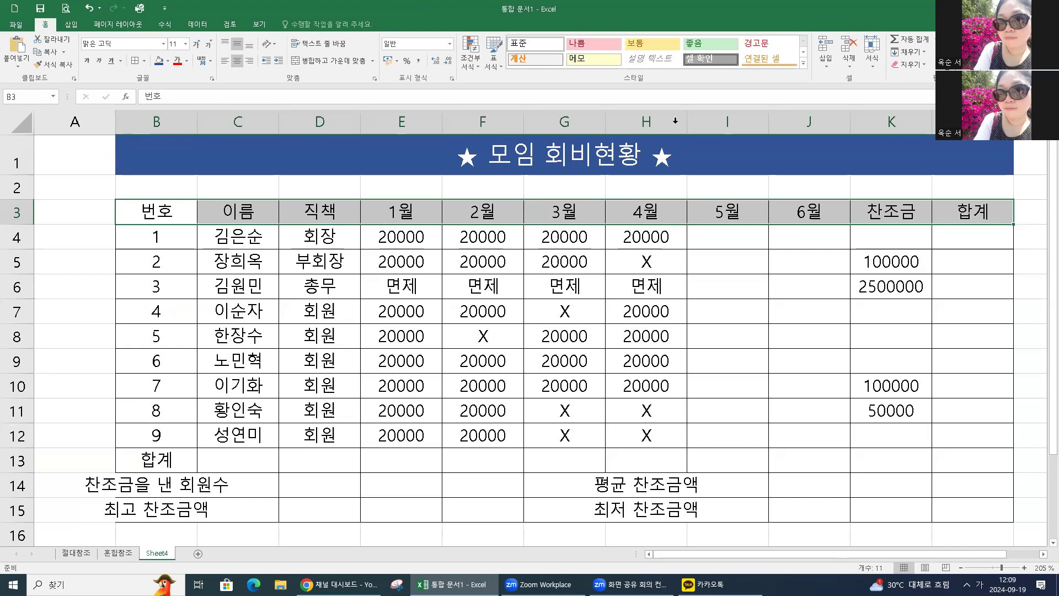
{"action": "left_click", "coordinate": [168, 62]}
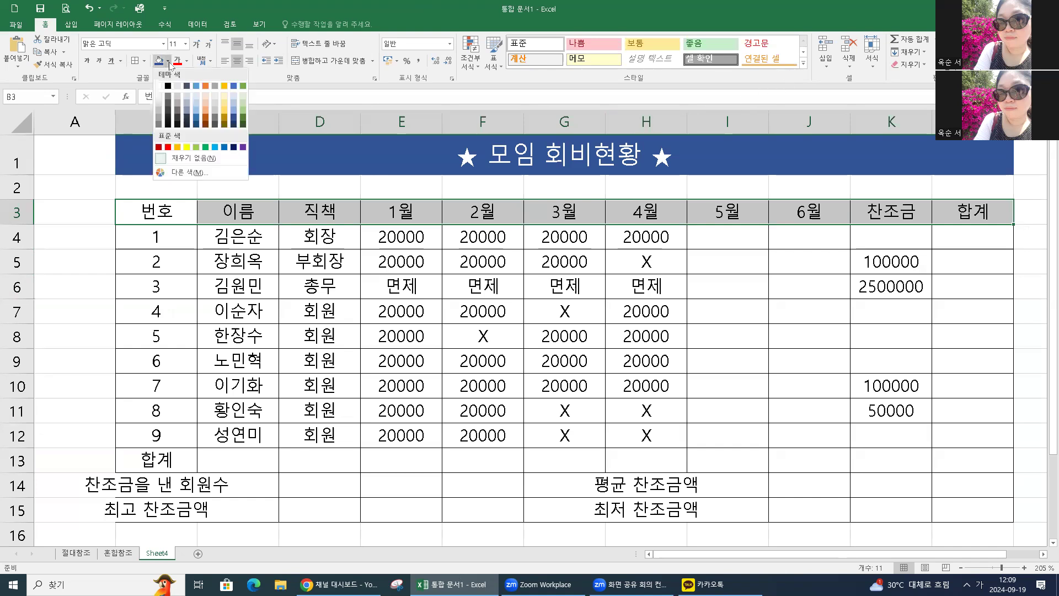
{"action": "left_click", "coordinate": [235, 104]}
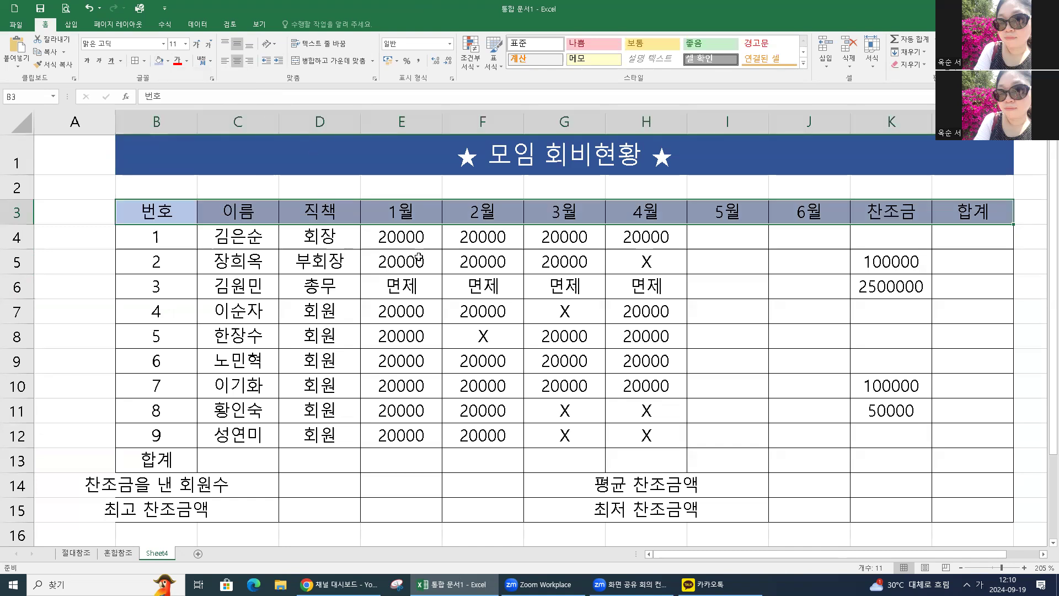
{"action": "left_click", "coordinate": [417, 291]}
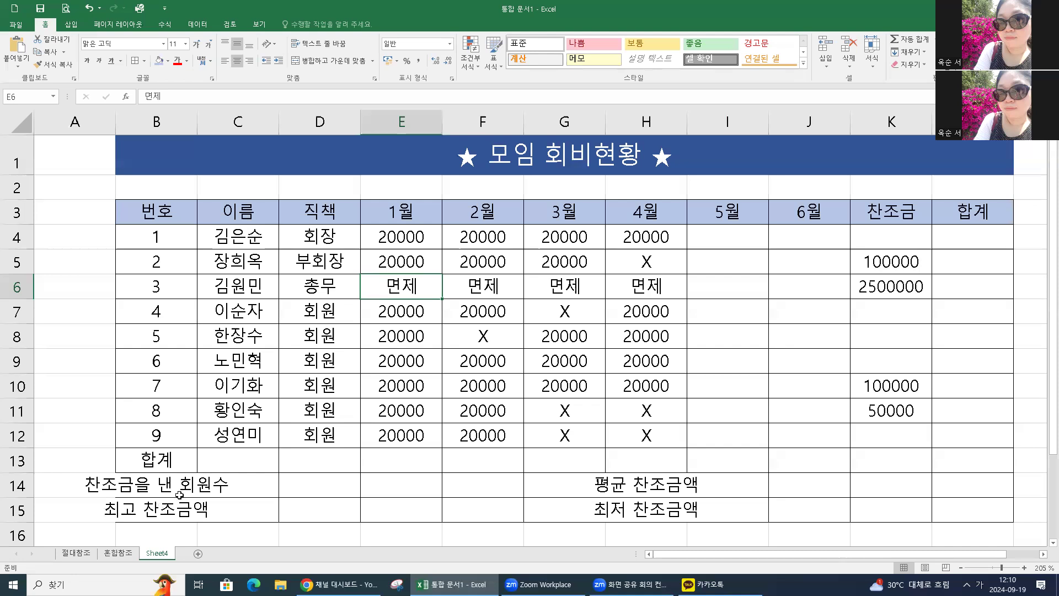
- Merge and centre the 합계 label across B13:D13
{"action": "left_click", "coordinate": [189, 462]}
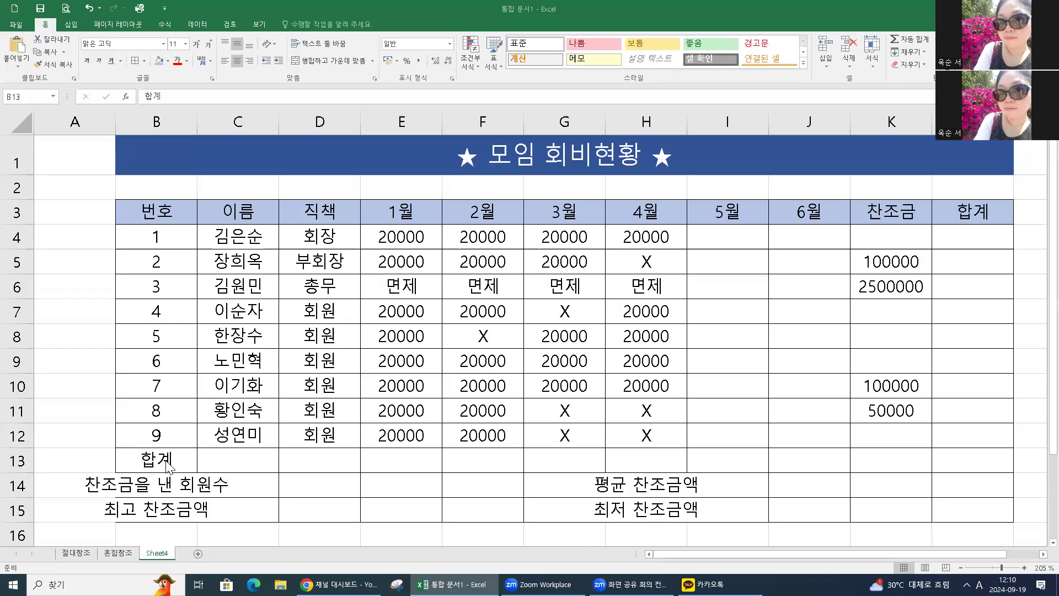
{"action": "left_click", "coordinate": [167, 463]}
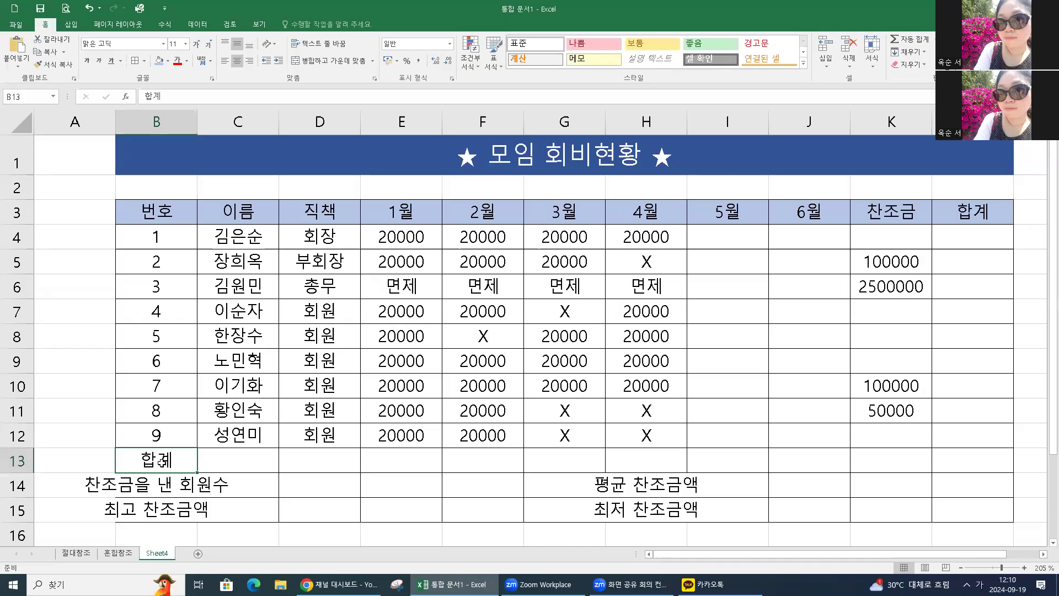
{"action": "left_click_drag", "start_coordinate": [157, 461], "coordinate": [300, 461]}
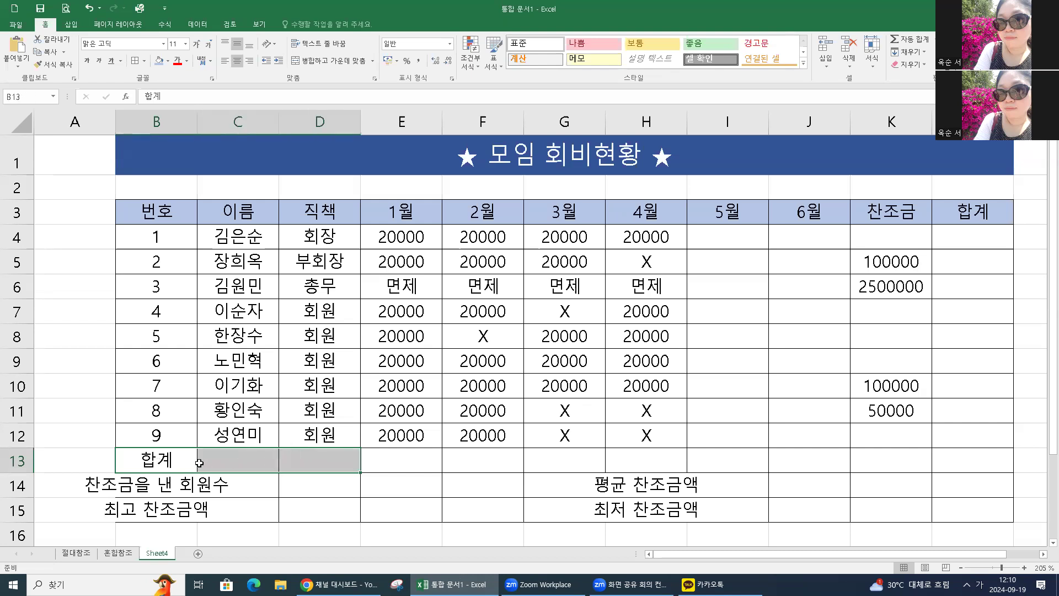
{"action": "left_click_drag", "start_coordinate": [170, 462], "coordinate": [302, 461]}
{"action": "left_click", "coordinate": [348, 62]}
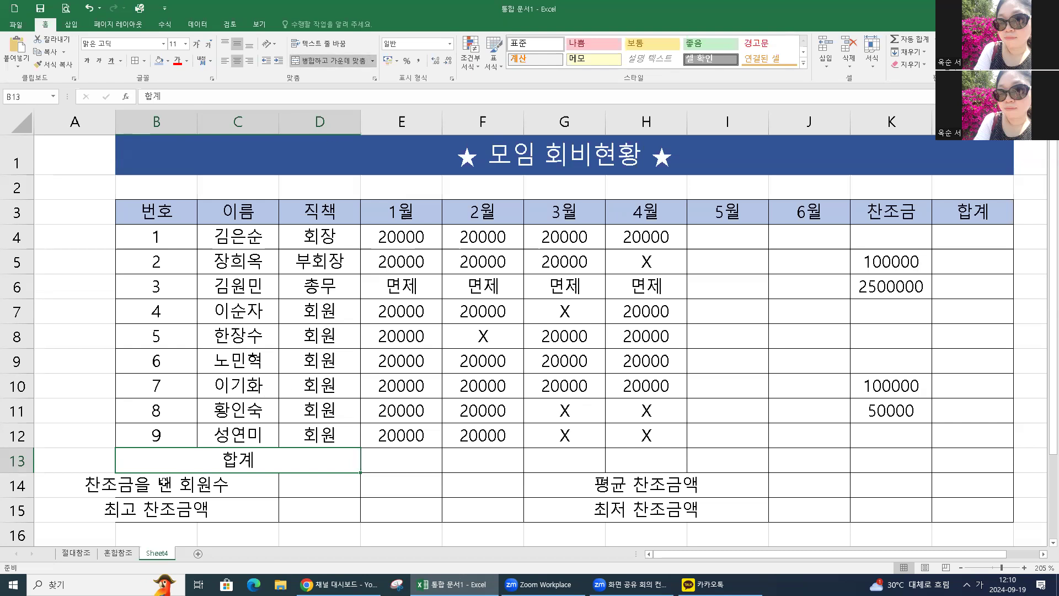
- Merge and centre the 찬조금을 낸 회원수 label across B14:D14 and the 최고 찬조금액 label across B15:D15
{"action": "left_click", "coordinate": [163, 493]}
{"action": "left_click_drag", "start_coordinate": [160, 485], "coordinate": [302, 491]}
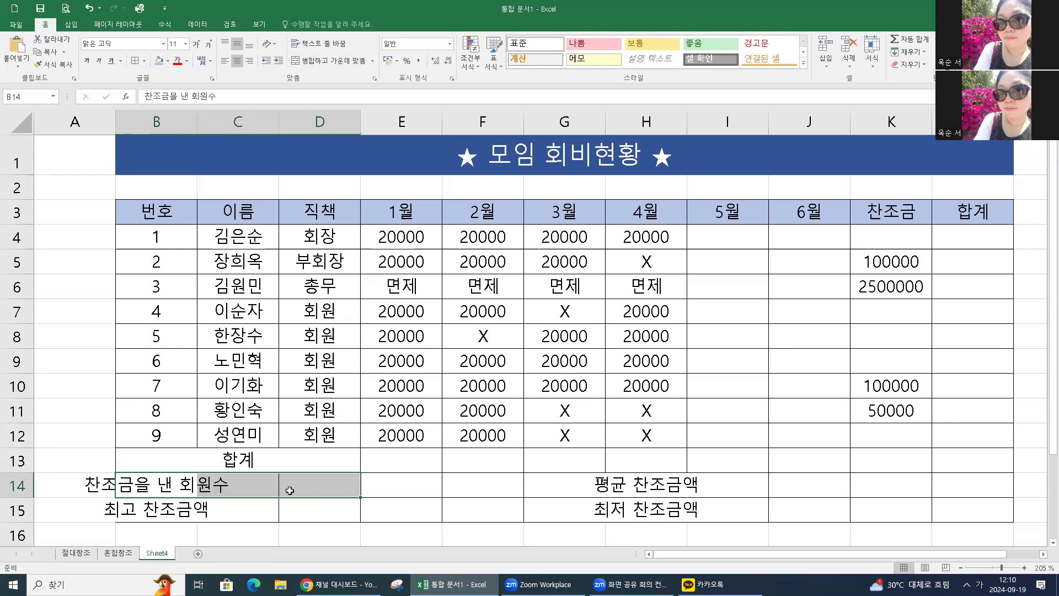
{"action": "left_click", "coordinate": [330, 62]}
{"action": "left_click_drag", "start_coordinate": [153, 509], "coordinate": [331, 512]}
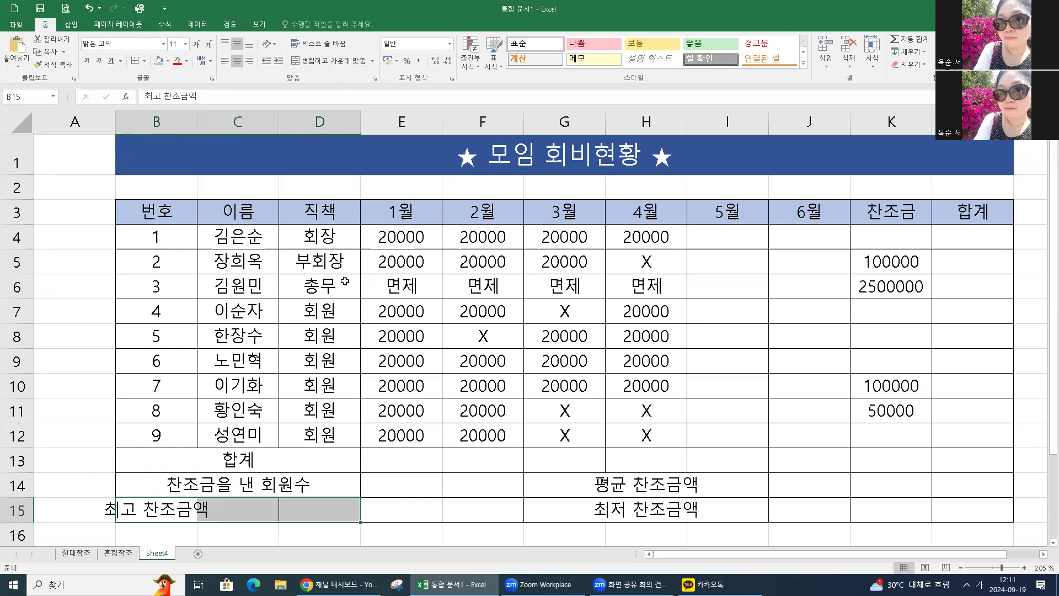
{"action": "left_click", "coordinate": [324, 59]}
- Merge and centre the 평균 찬조금액 label across H14:K14 and the 최저 찬조금액 label across H15:K15
{"action": "left_click", "coordinate": [622, 488]}
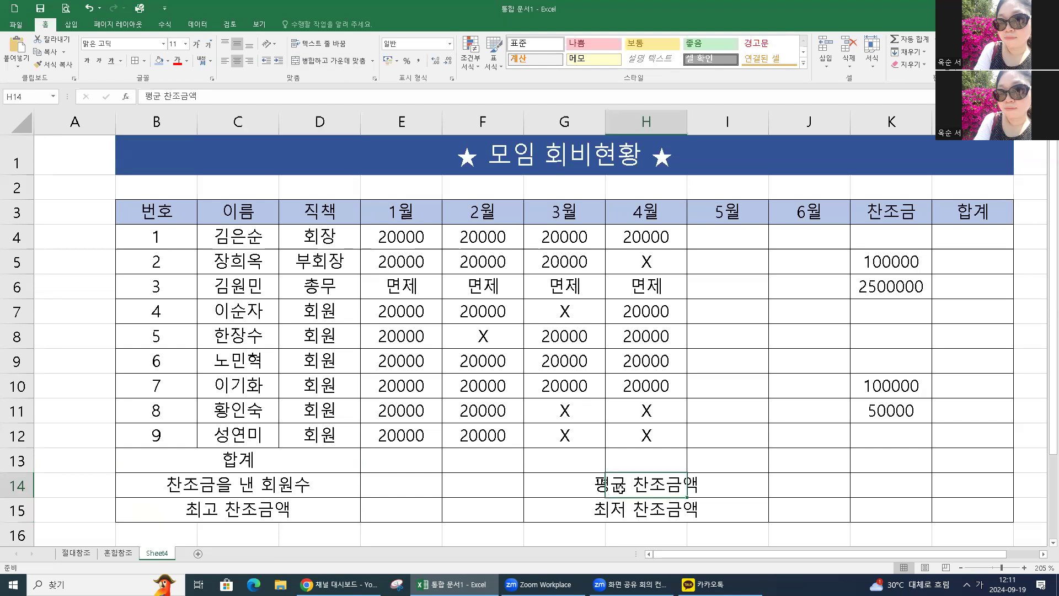
{"action": "left_click_drag", "start_coordinate": [624, 486], "coordinate": [862, 482]}
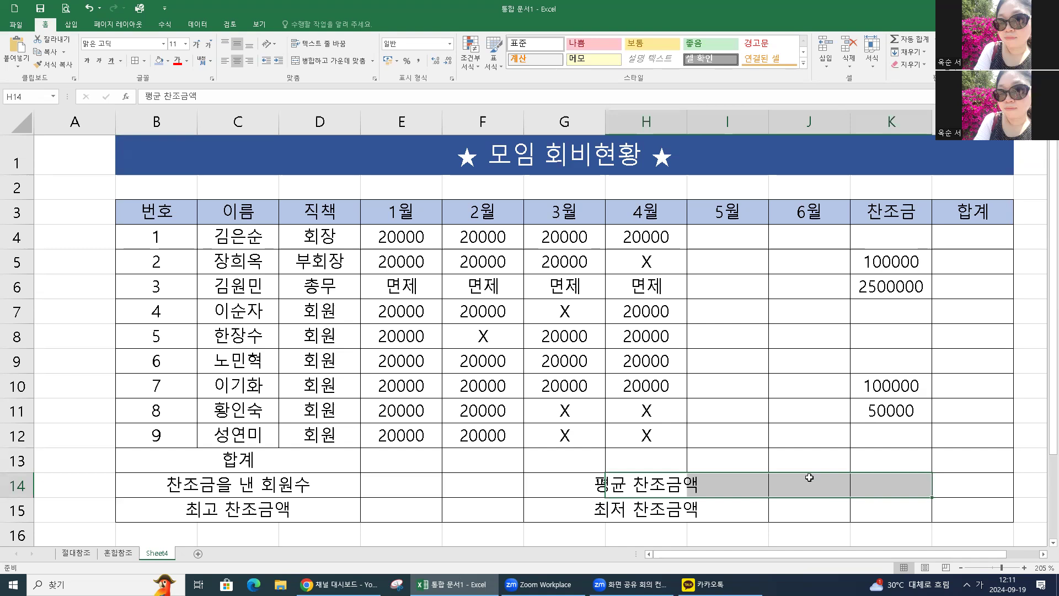
{"action": "left_click", "coordinate": [348, 63]}
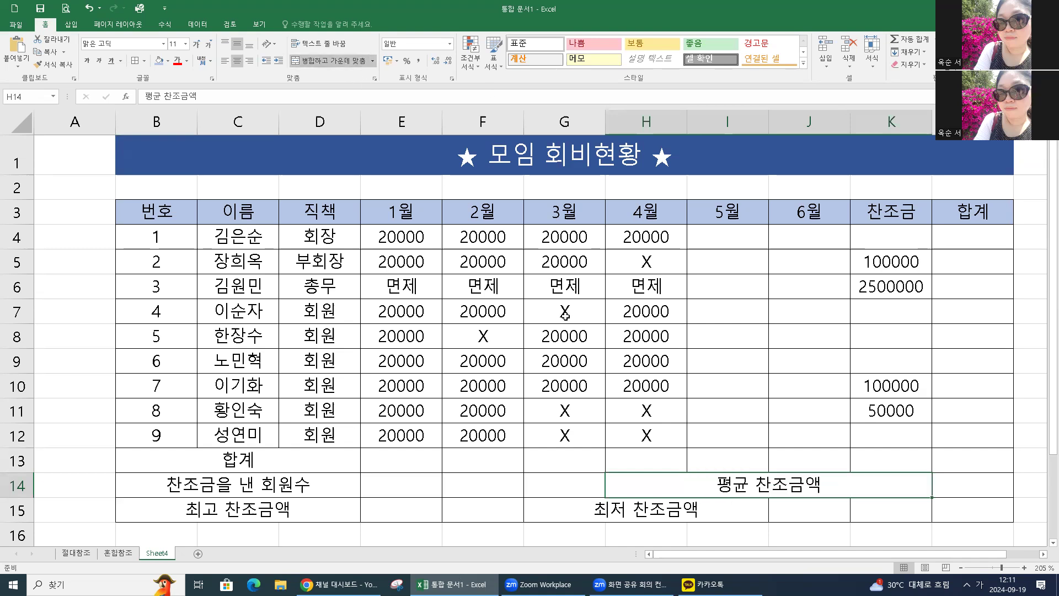
{"action": "left_click", "coordinate": [656, 513]}
{"action": "left_click_drag", "start_coordinate": [702, 511], "coordinate": [881, 505]}
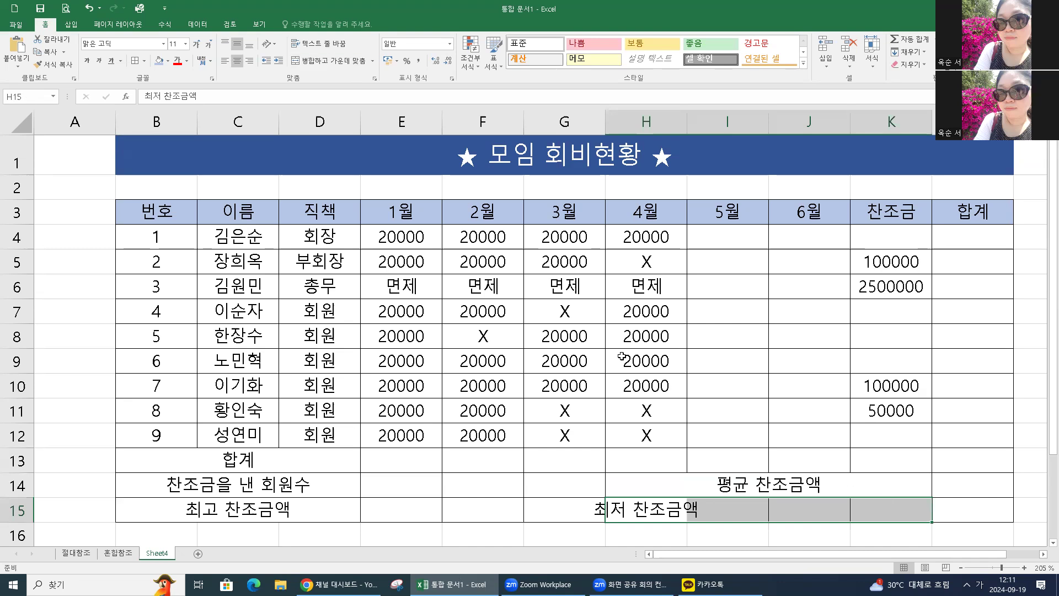
{"action": "left_click", "coordinate": [309, 60]}
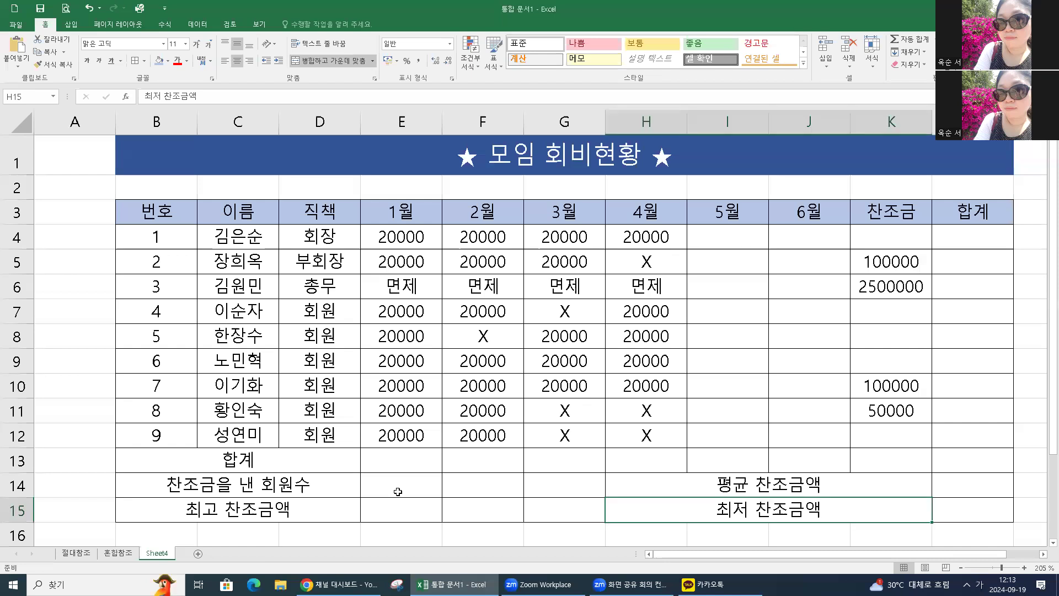
- Merge and centre the empty result cells E14:G14 and E15:G15, each row separately
{"action": "left_click", "coordinate": [398, 491]}
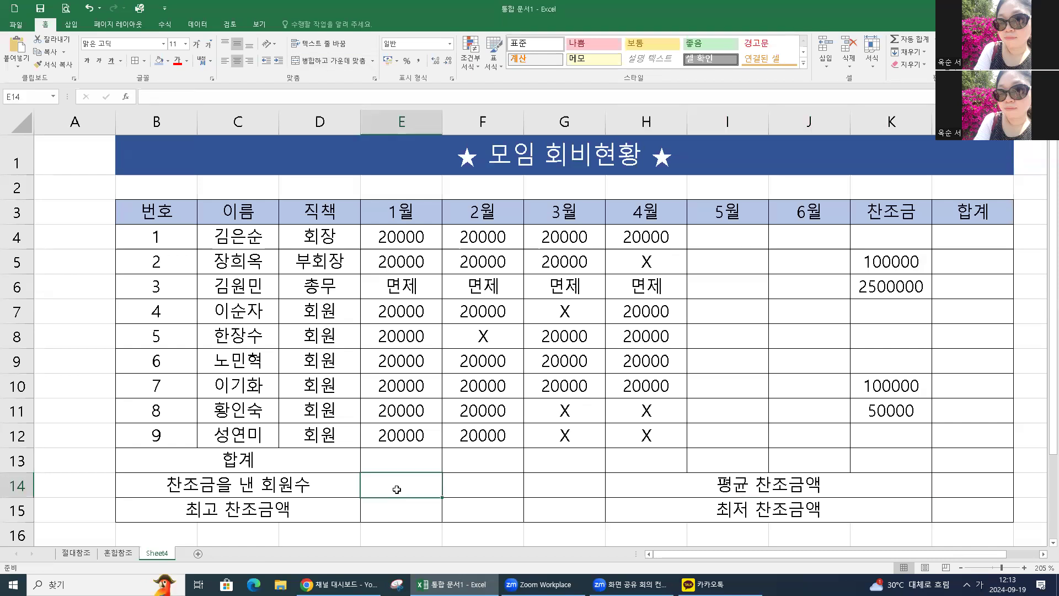
{"action": "left_click", "coordinate": [548, 489], "text": "shift"}
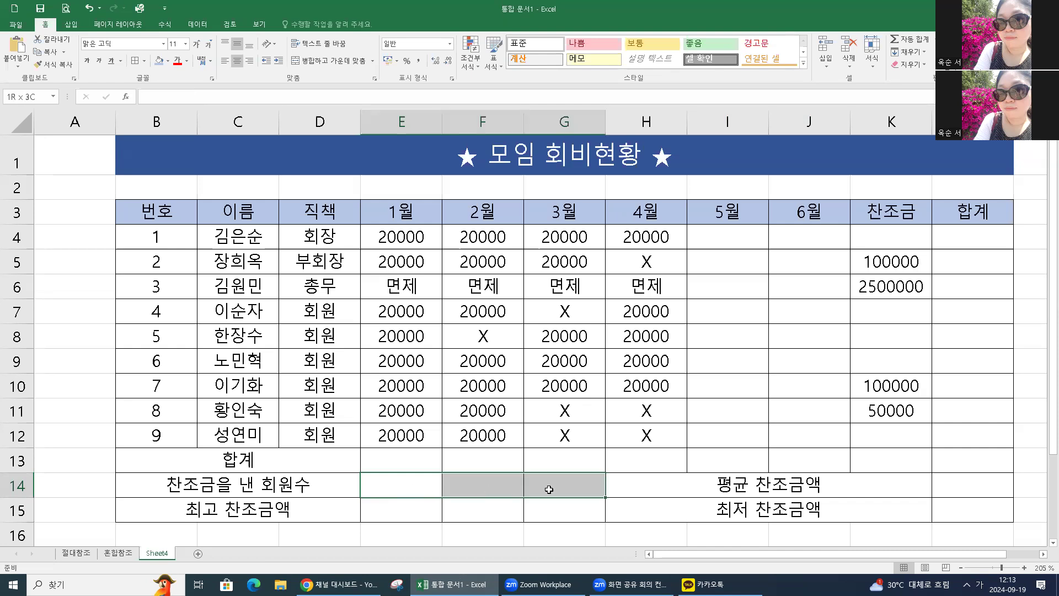
{"action": "left_click", "coordinate": [334, 64]}
{"action": "left_click_drag", "start_coordinate": [415, 505], "coordinate": [544, 508]}
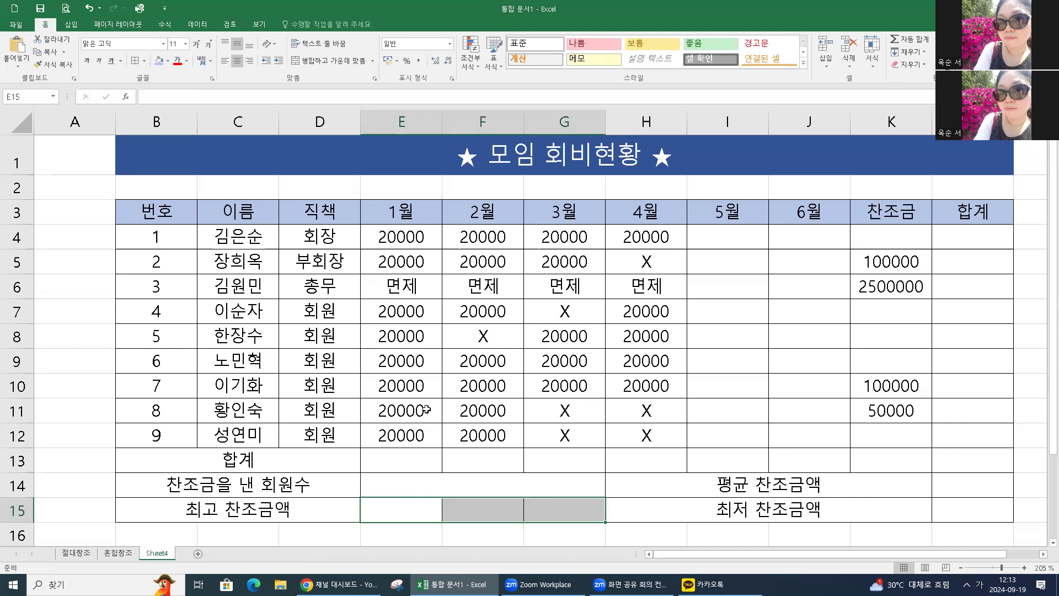
{"action": "left_click", "coordinate": [320, 62]}
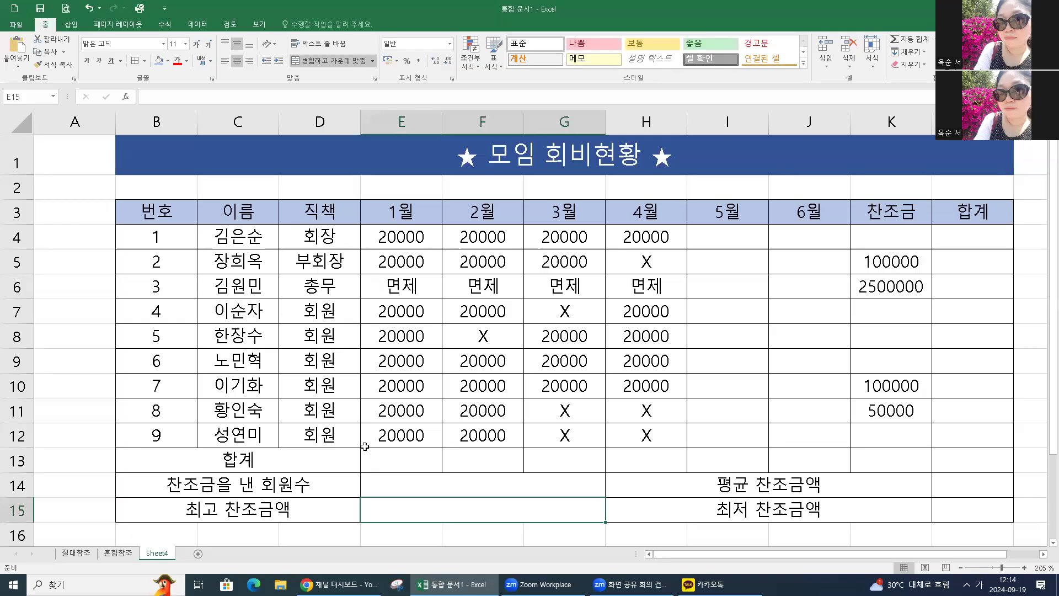
- Fill the summary labels in B13:D15 and H14:K15 with the same light blue as the header row
{"action": "left_click", "coordinate": [88, 466]}
{"action": "left_click", "coordinate": [278, 461]}
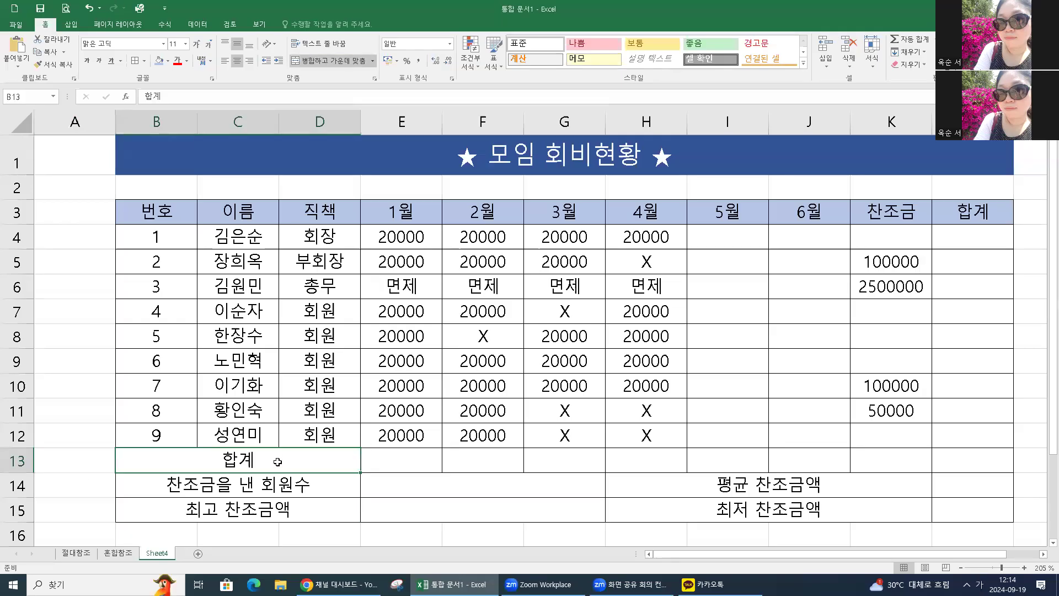
{"action": "left_click_drag", "start_coordinate": [277, 461], "coordinate": [274, 506]}
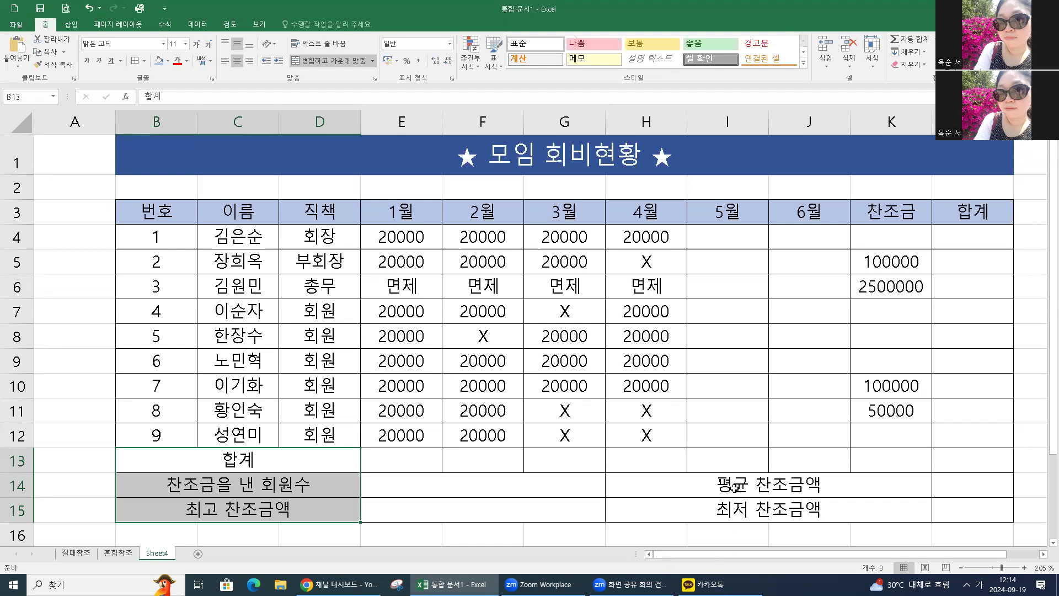
{"action": "left_click", "coordinate": [735, 485], "text": "ctrl"}
{"action": "left_click", "coordinate": [729, 516], "text": "ctrl"}
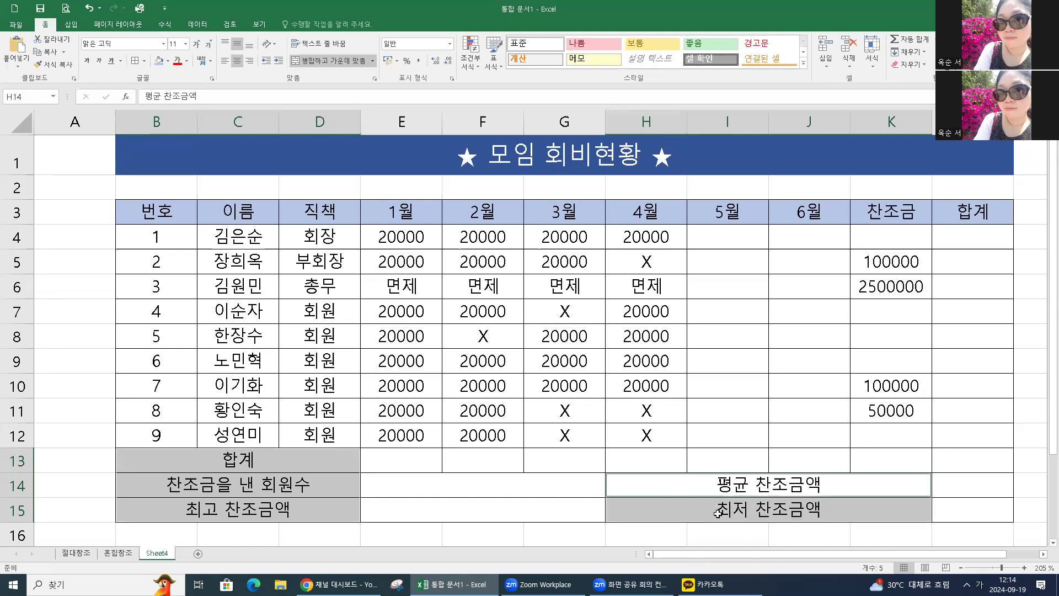
{"action": "left_click", "coordinate": [167, 61]}
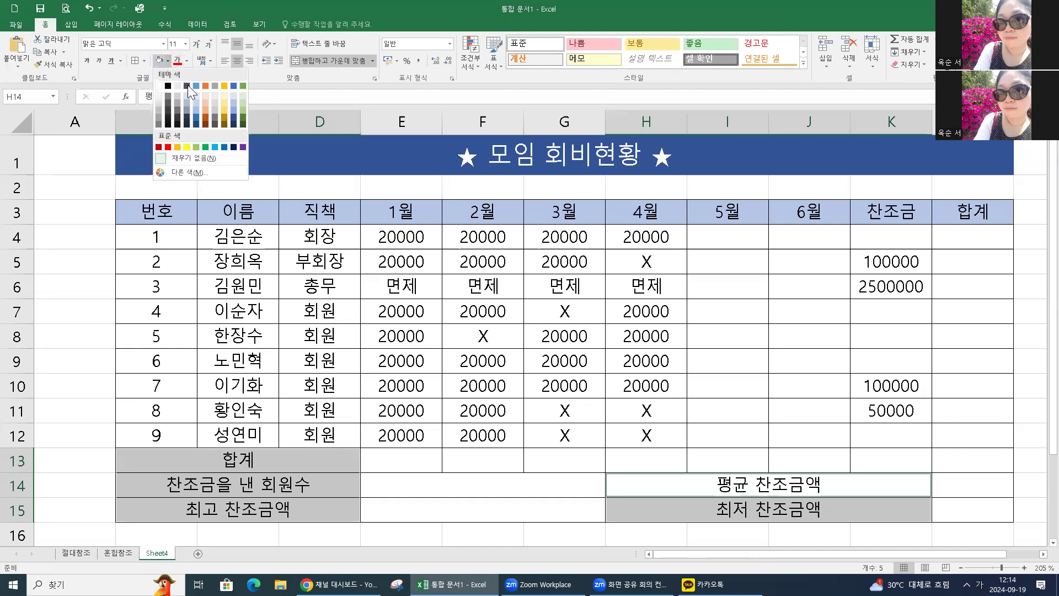
{"action": "left_click", "coordinate": [233, 100]}
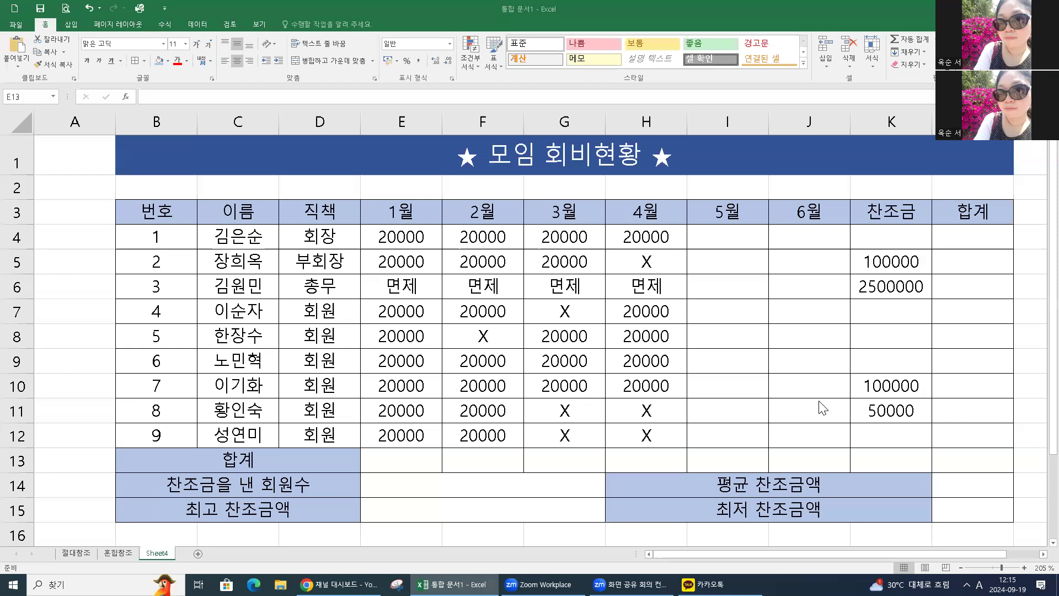
- Fill the total row E13:L13 and the 합계 column L4:L13 with a paler blue than the header row
{"action": "left_click", "coordinate": [410, 457]}
{"action": "left_click_drag", "start_coordinate": [410, 458], "coordinate": [809, 461]}
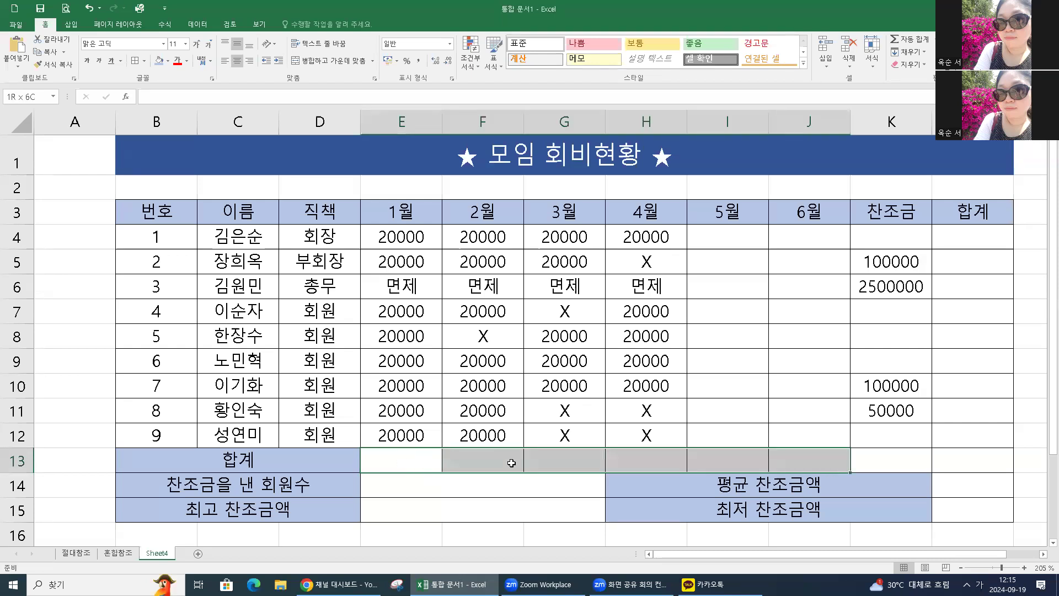
{"action": "left_click_drag", "start_coordinate": [512, 462], "coordinate": [973, 461]}
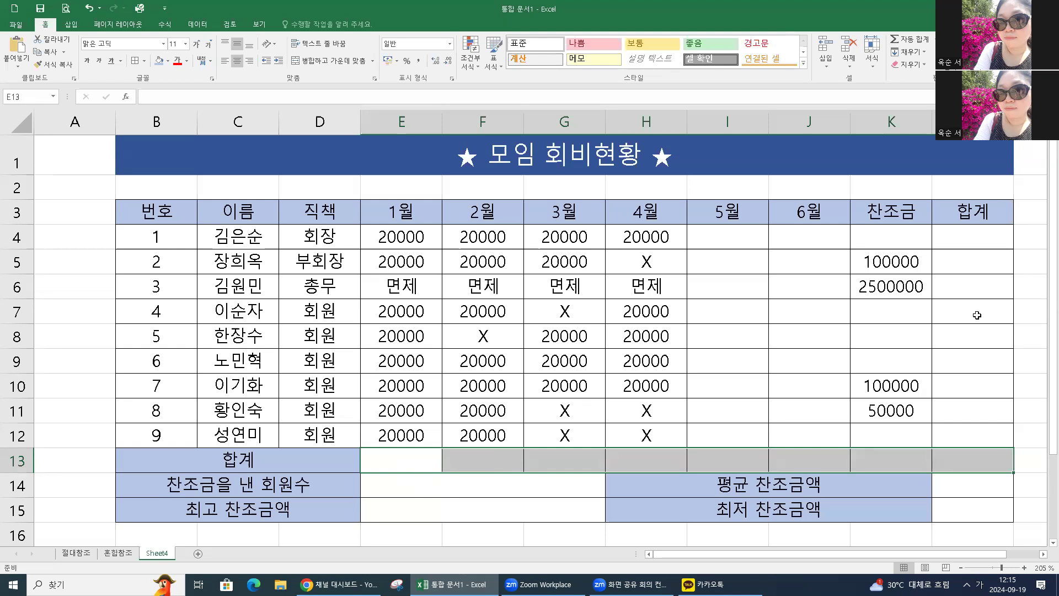
{"action": "left_click_drag", "start_coordinate": [972, 237], "coordinate": [994, 421]}
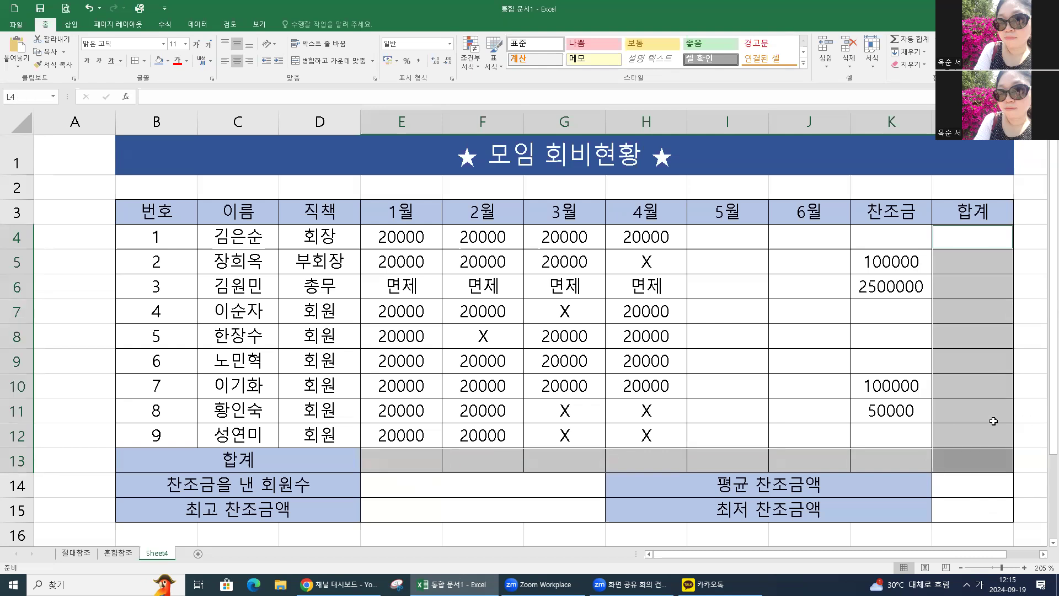
{"action": "left_click", "coordinate": [168, 61]}
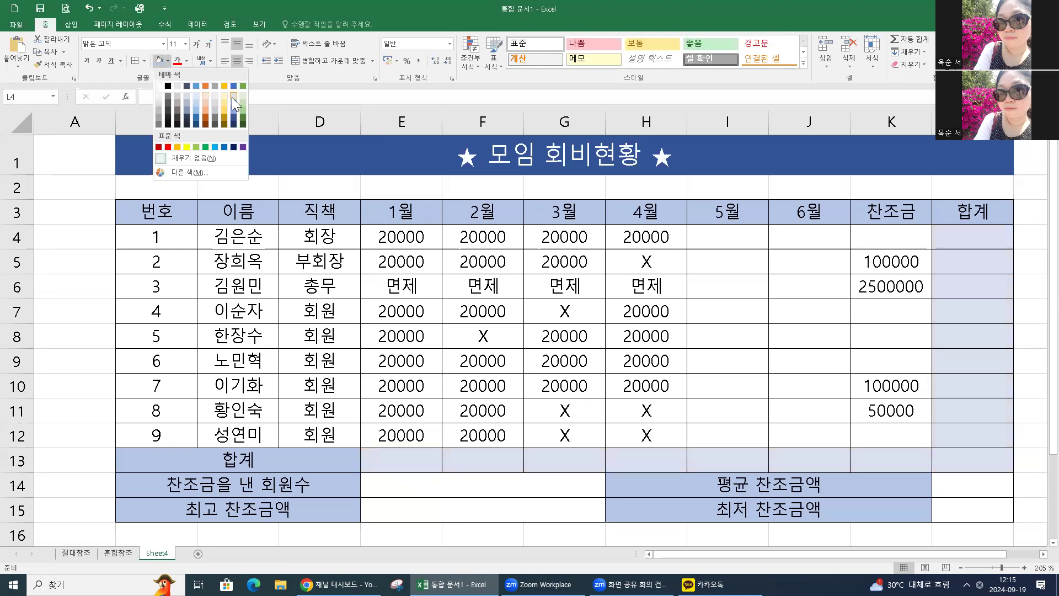
{"action": "left_click", "coordinate": [232, 97]}
{"action": "left_click", "coordinate": [481, 293]}
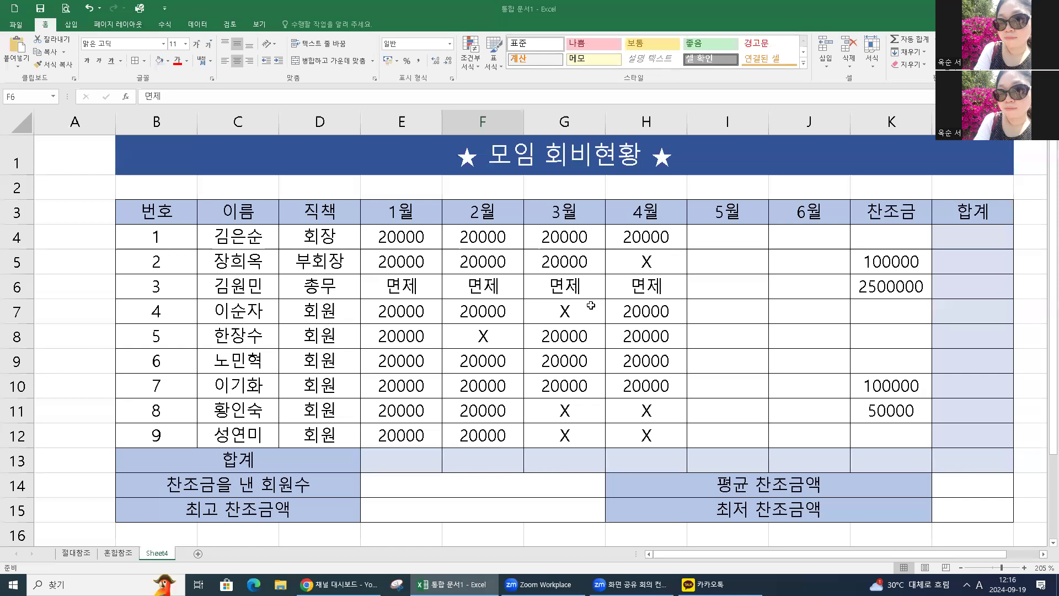
- Apply the comma style to the amounts and total cells in E4:L13
{"action": "left_click_drag", "start_coordinate": [390, 236], "coordinate": [517, 455]}
{"action": "left_click", "coordinate": [411, 236]}
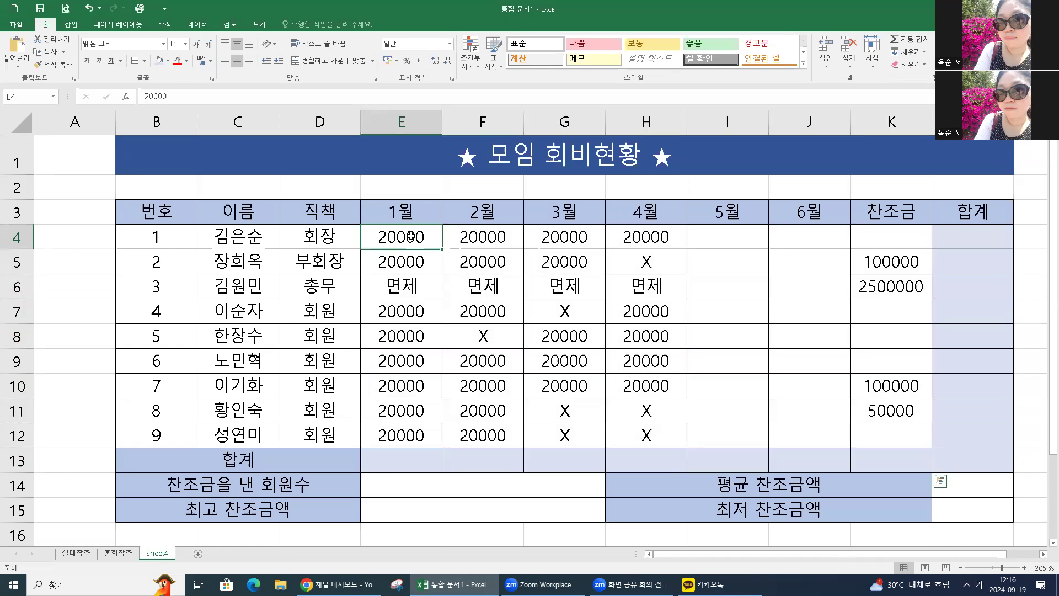
{"action": "left_click_drag", "start_coordinate": [410, 236], "coordinate": [855, 417]}
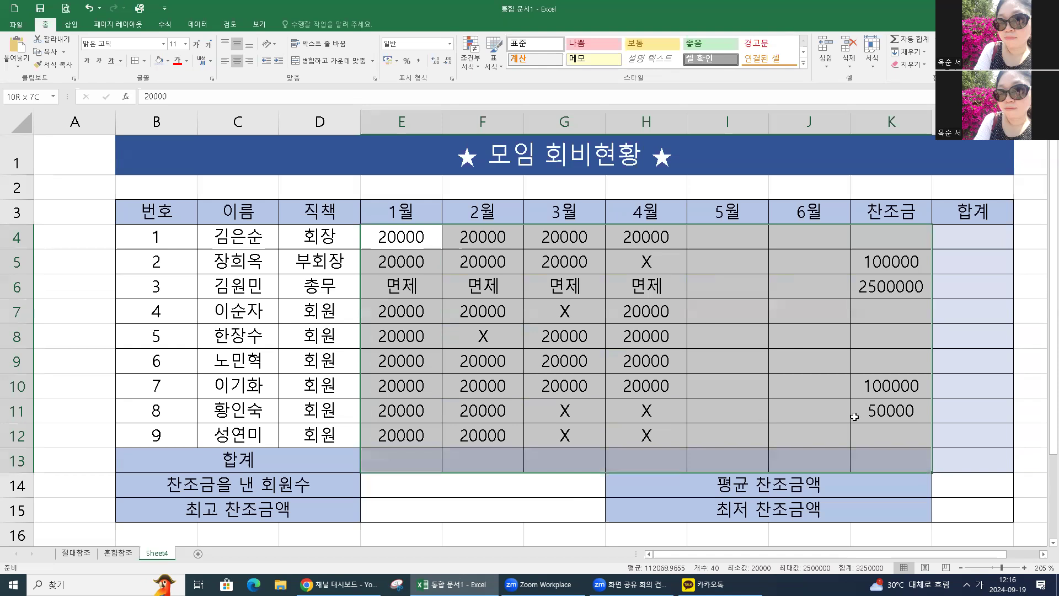
{"action": "key", "text": "shift+Right"}
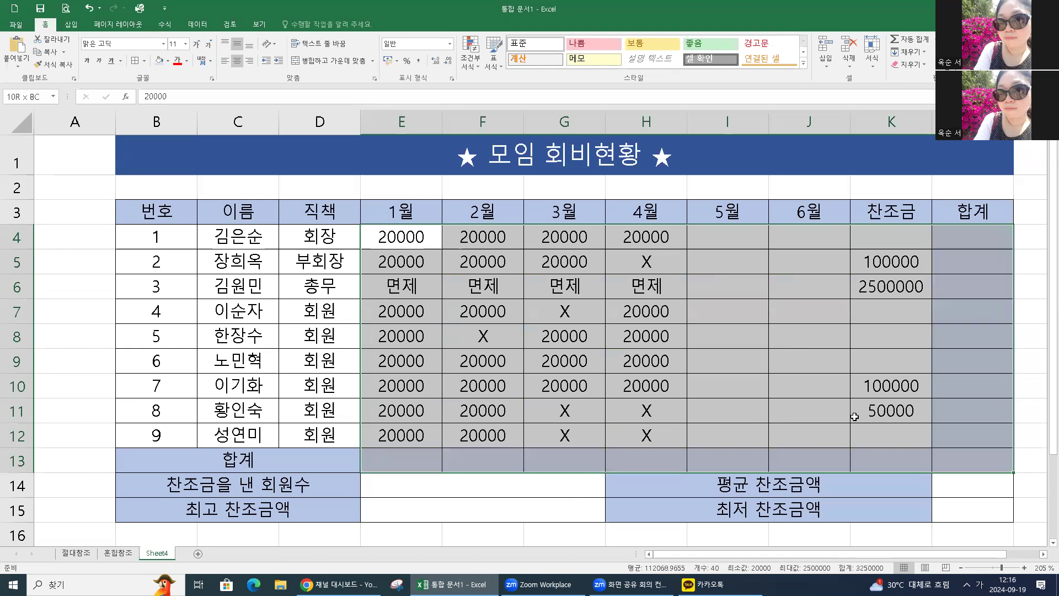
{"action": "left_click_drag", "start_coordinate": [854, 416], "coordinate": [855, 416]}
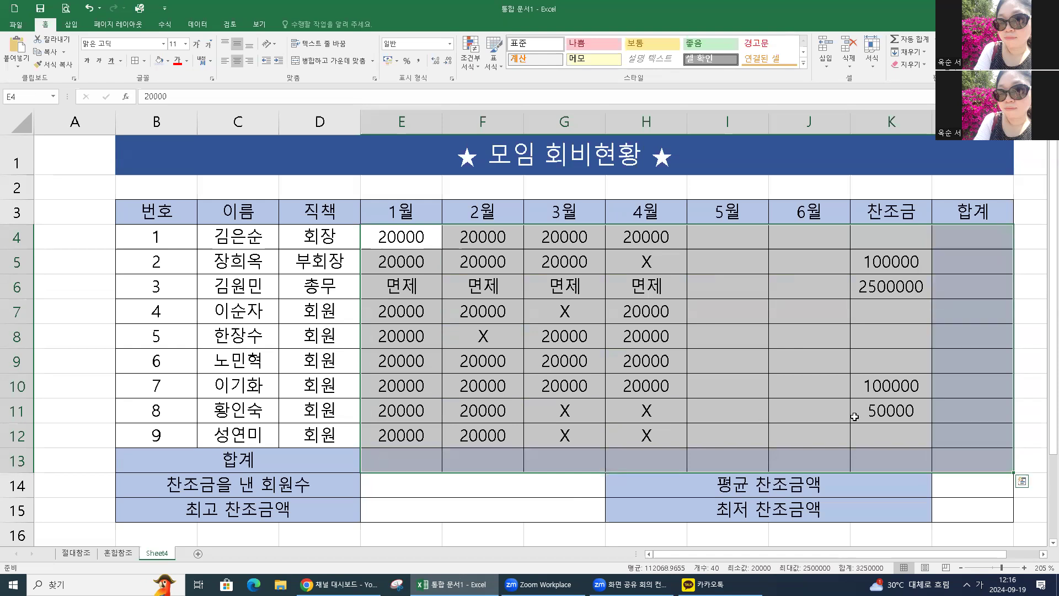
{"action": "left_click", "coordinate": [420, 62]}
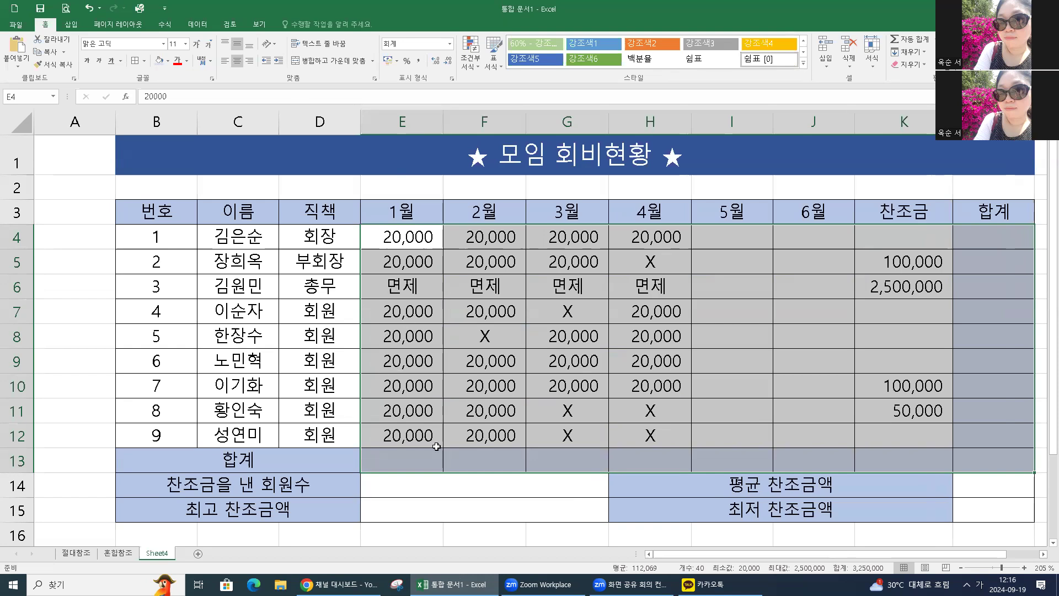
- Set the width of column A to 1
{"action": "left_click", "coordinate": [87, 173]}
{"action": "left_click", "coordinate": [75, 121]}
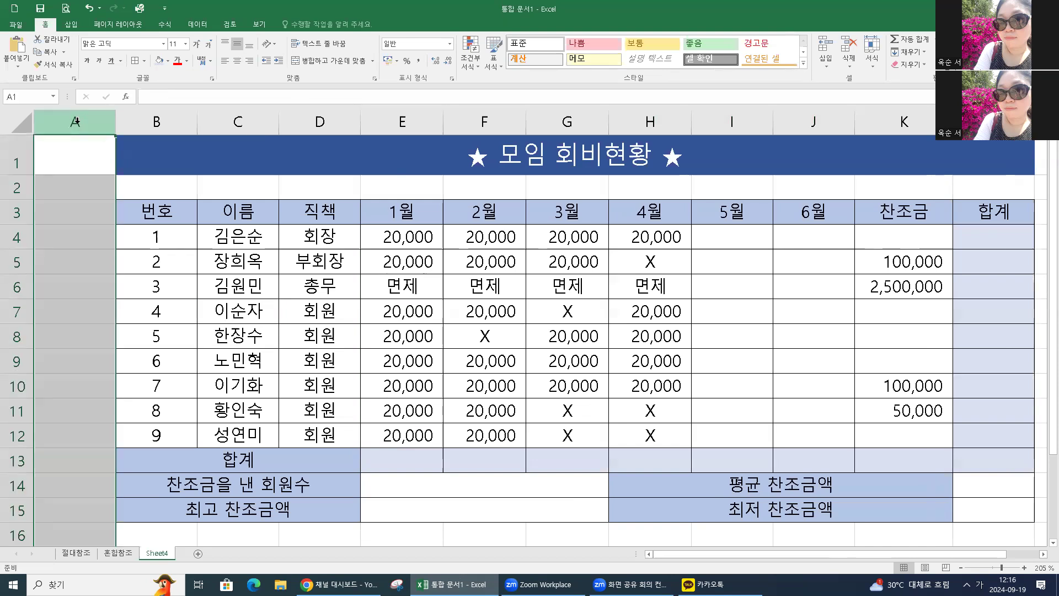
{"action": "right_click", "coordinate": [76, 122]}
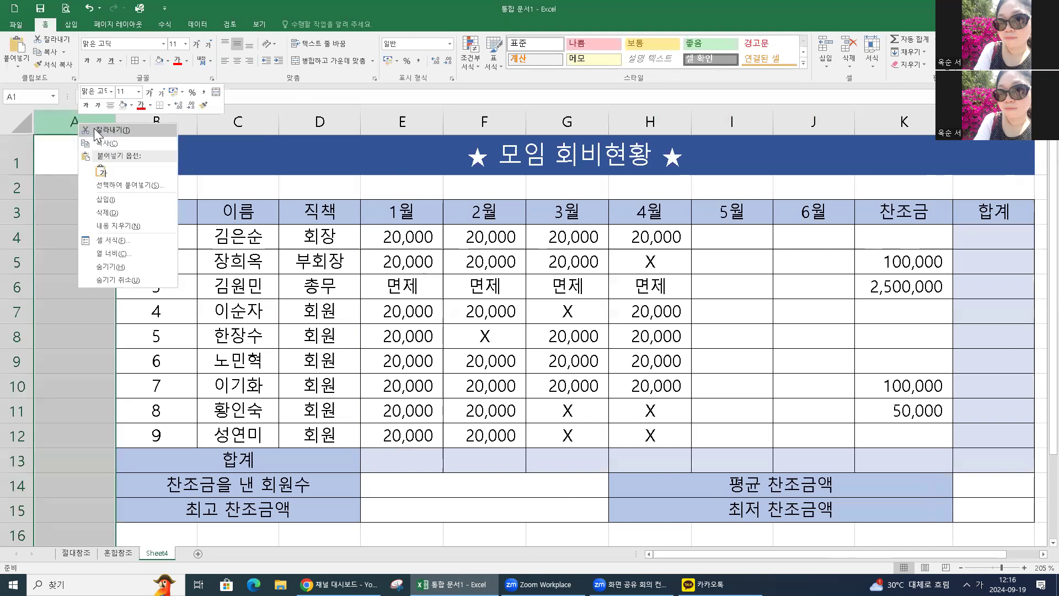
{"action": "left_click", "coordinate": [116, 253]}
{"action": "type", "text": "1"}
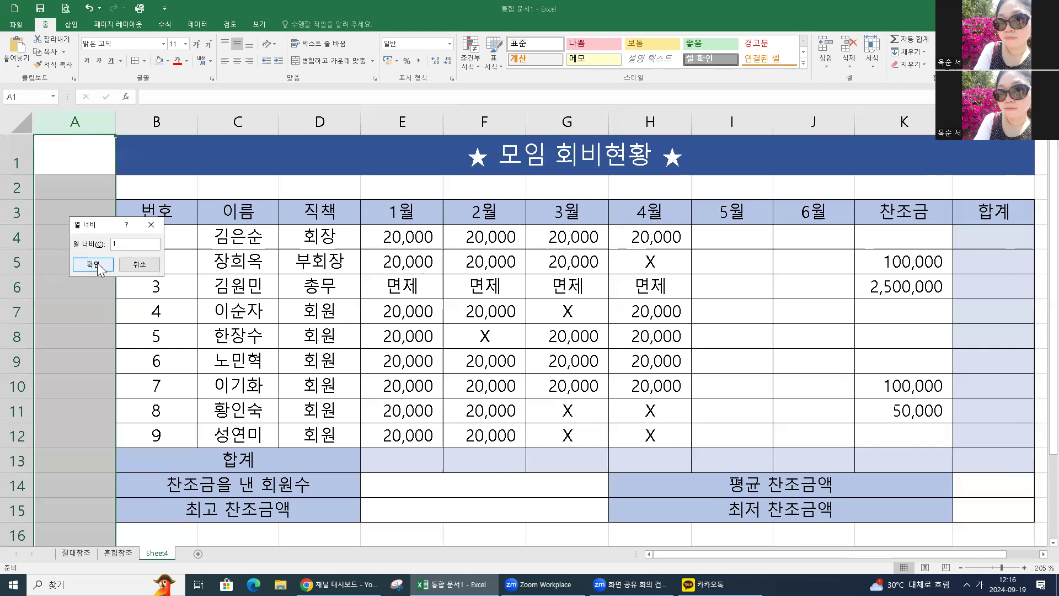
{"action": "left_click", "coordinate": [100, 264]}
{"action": "left_click", "coordinate": [110, 294]}
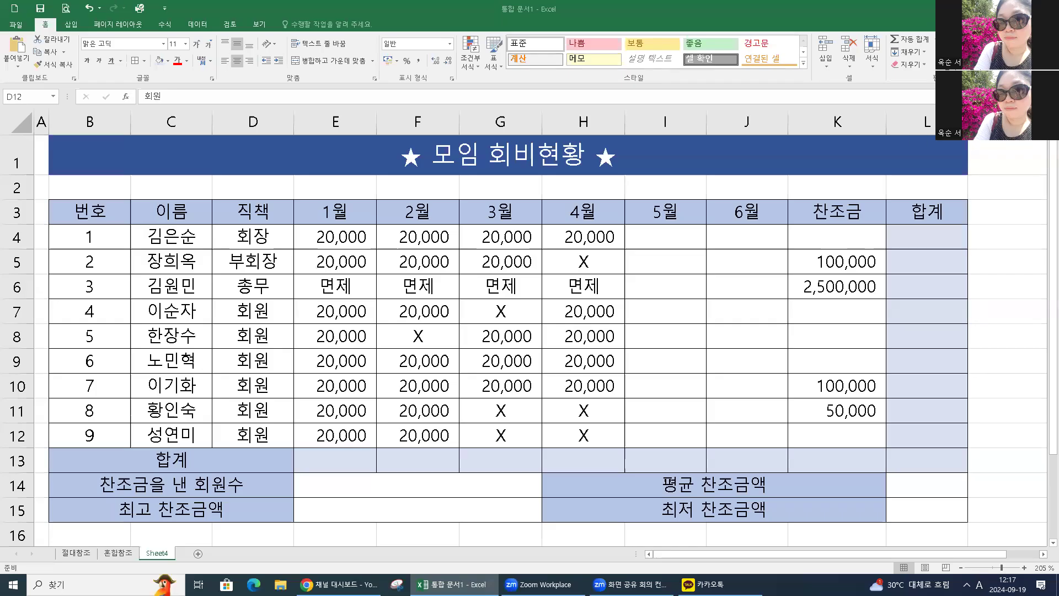
- Correct the 찬조금 amount in K6 to 250,000
{"action": "left_click", "coordinate": [854, 288]}
{"action": "type", "text": "250,000"}
{"action": "key", "text": "Return"}
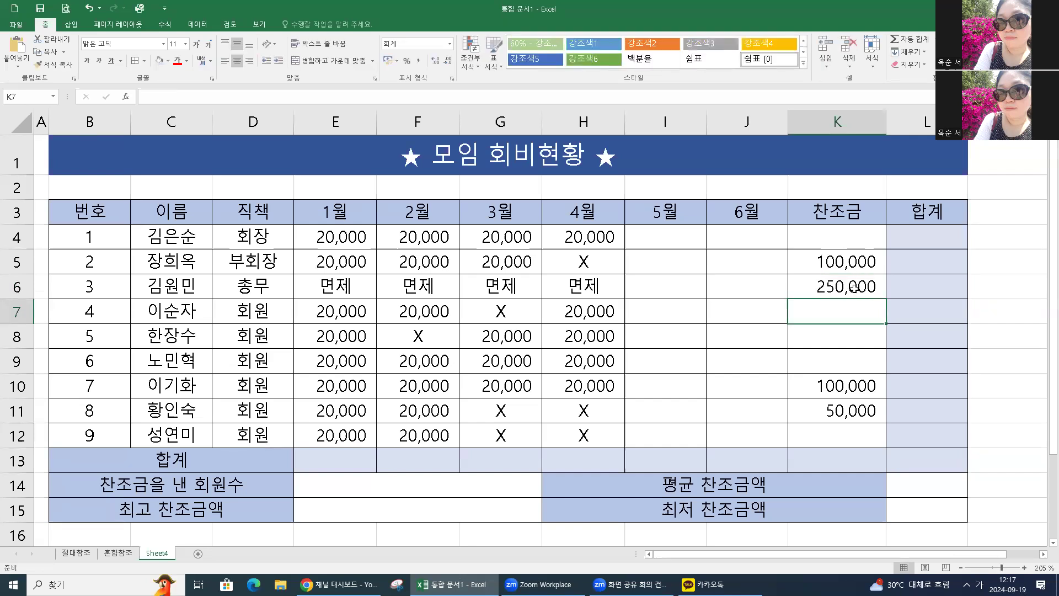
- Widen the 합계 column L to about one and a half times its width
{"action": "left_click", "coordinate": [919, 123]}
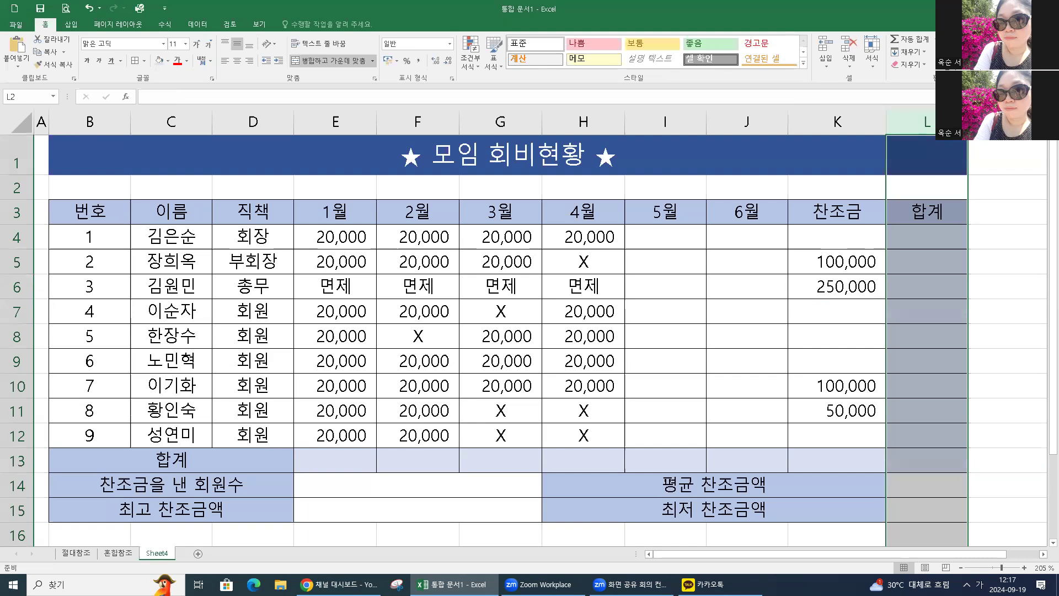
{"action": "left_click_drag", "start_coordinate": [968, 123], "coordinate": [1013, 122]}
{"action": "left_click", "coordinate": [954, 243]}
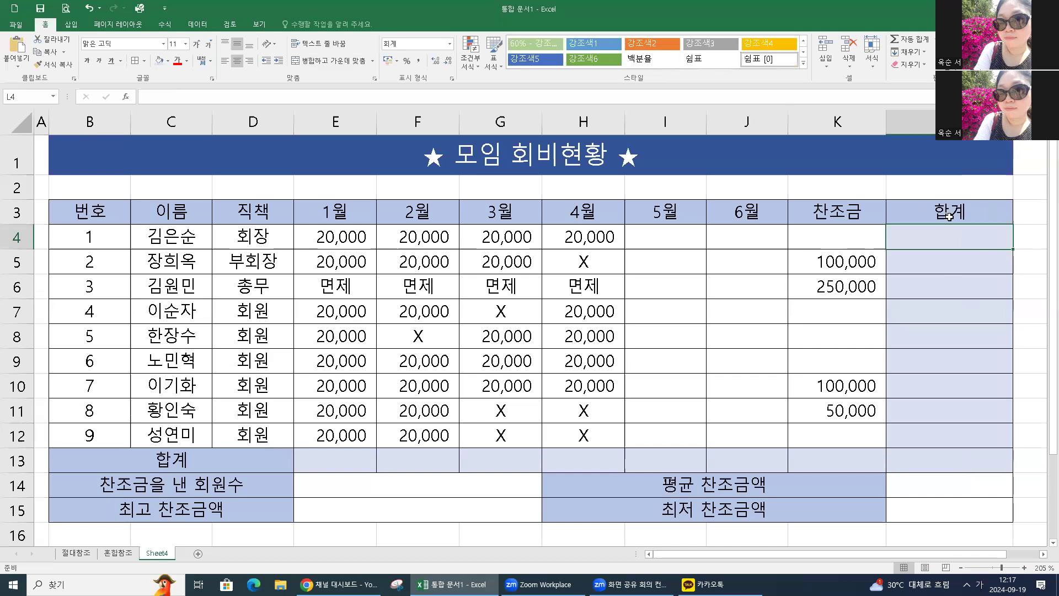
{"action": "left_click", "coordinate": [567, 325]}
{"action": "left_click", "coordinate": [736, 251]}
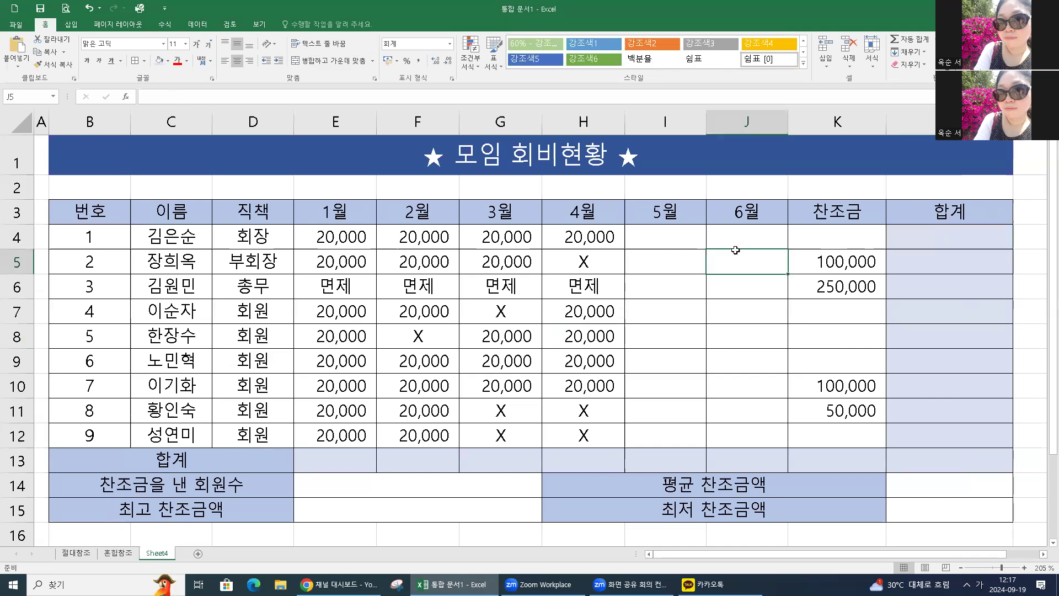
{"action": "left_click", "coordinate": [850, 253]}
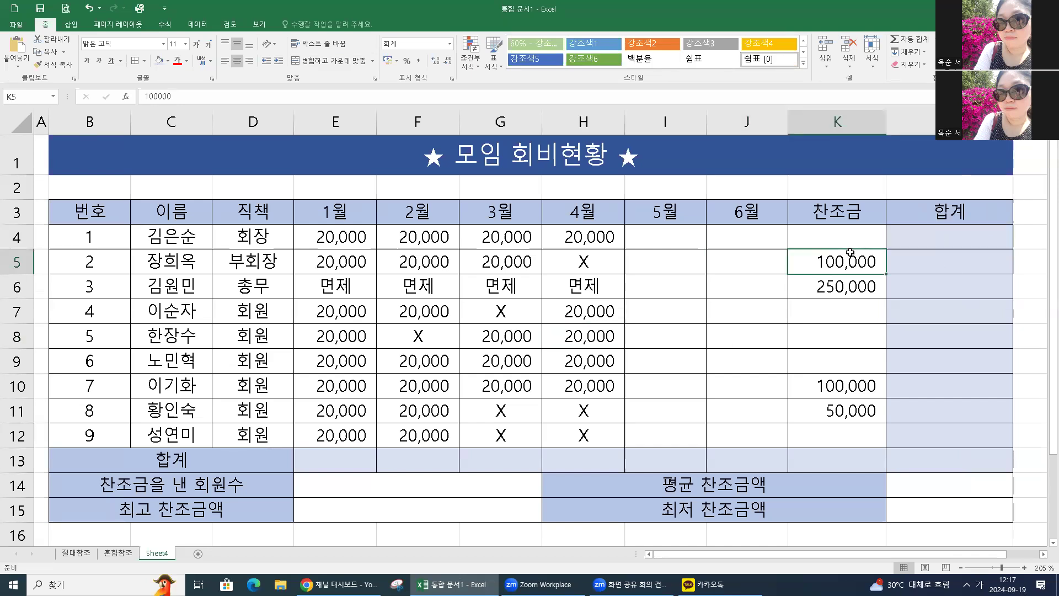
{"action": "left_click", "coordinate": [947, 243]}
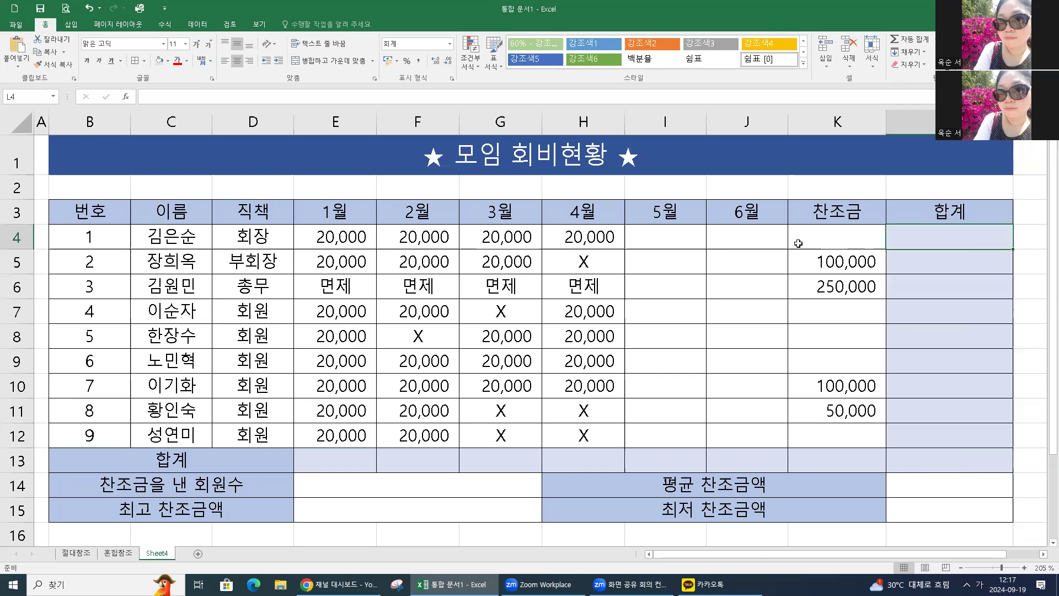
{"action": "left_click", "coordinate": [339, 238]}
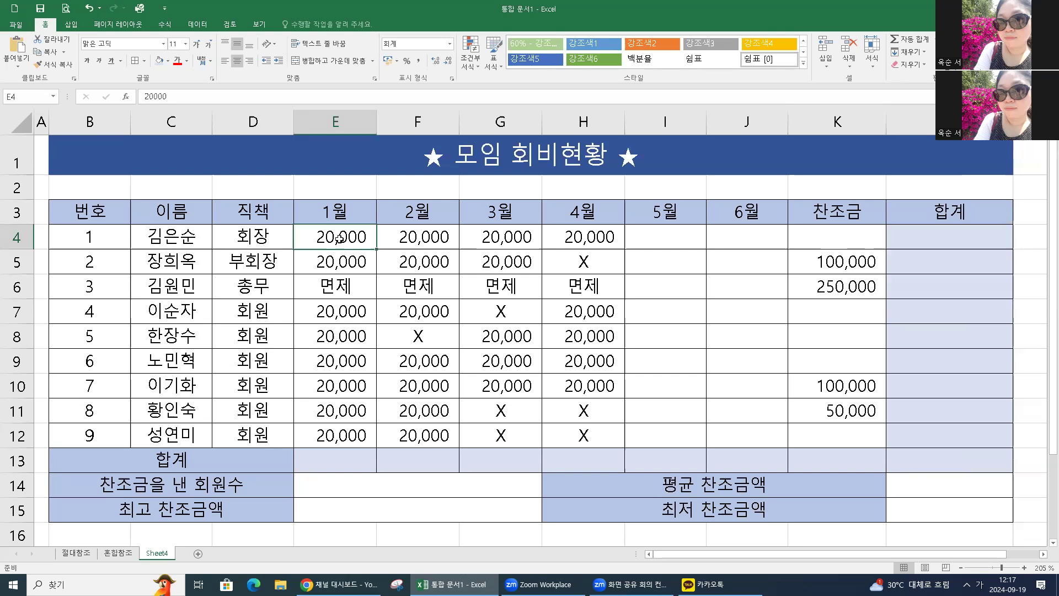
{"action": "left_click_drag", "start_coordinate": [340, 238], "coordinate": [849, 238]}
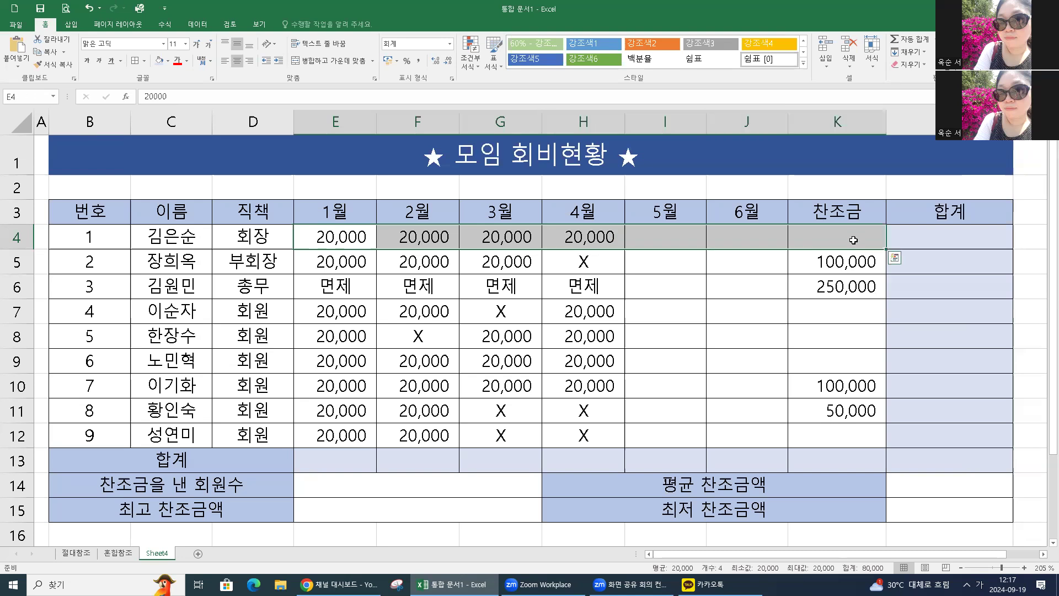
- Total the first member's payments in L4 with AutoSum, using =SUM(E4:K4)
{"action": "left_click", "coordinate": [937, 242]}
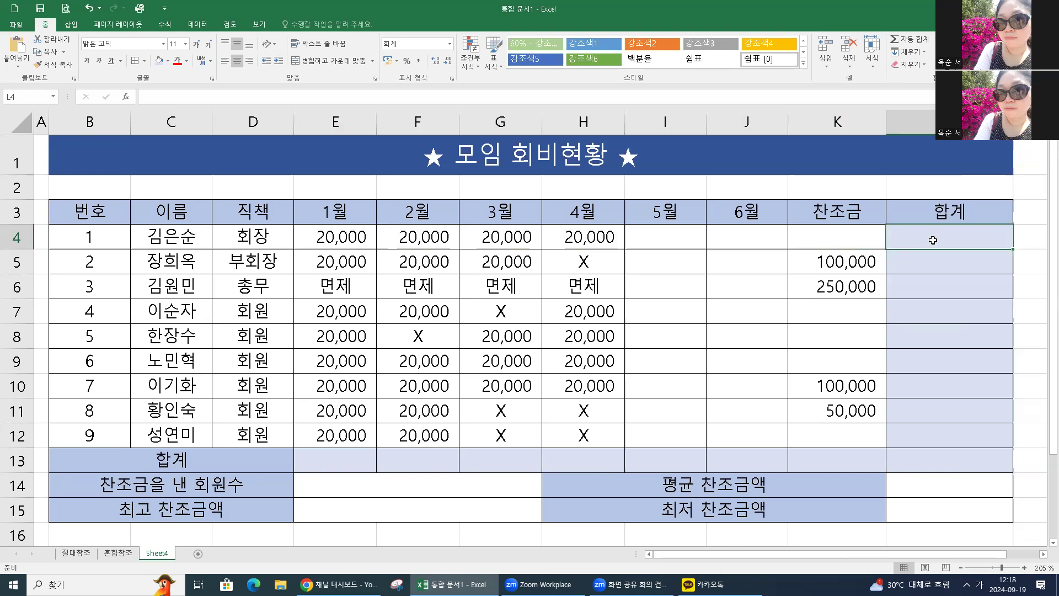
{"action": "left_click", "coordinate": [162, 27]}
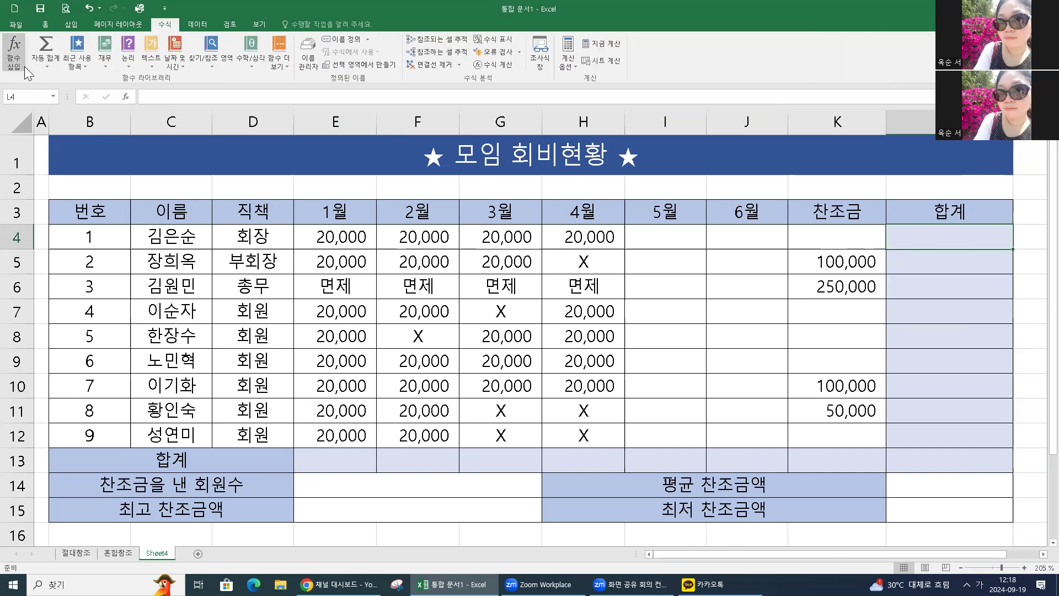
{"action": "left_click", "coordinate": [41, 67]}
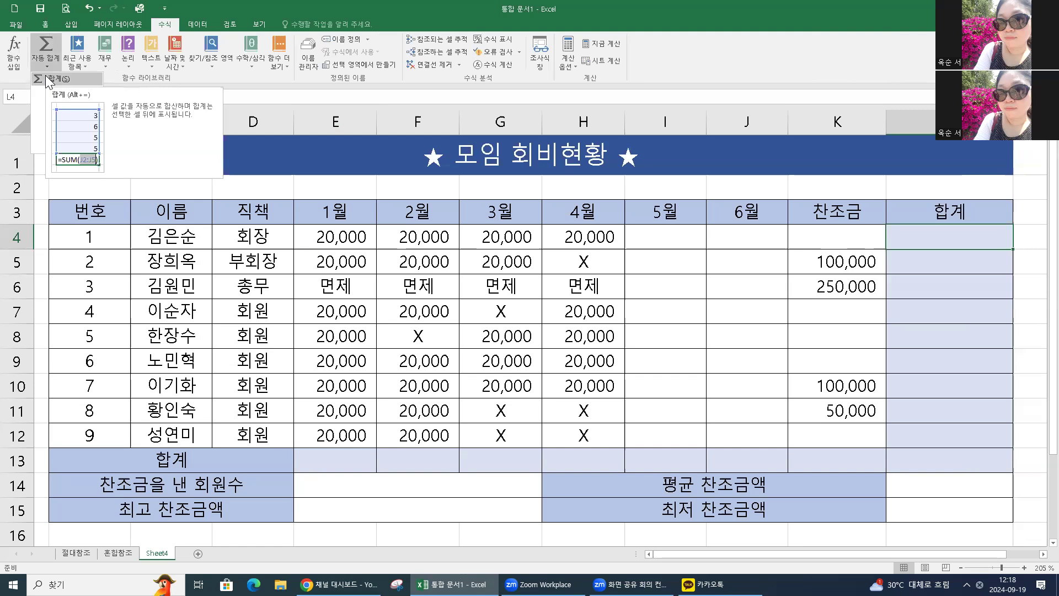
{"action": "left_click", "coordinate": [48, 81]}
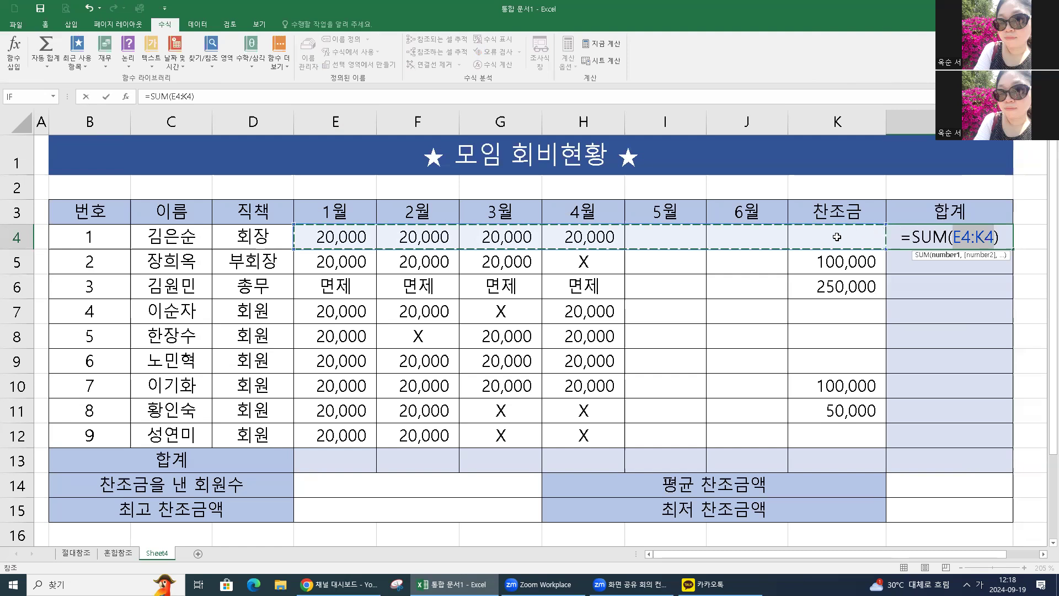
{"action": "key", "text": "Return"}
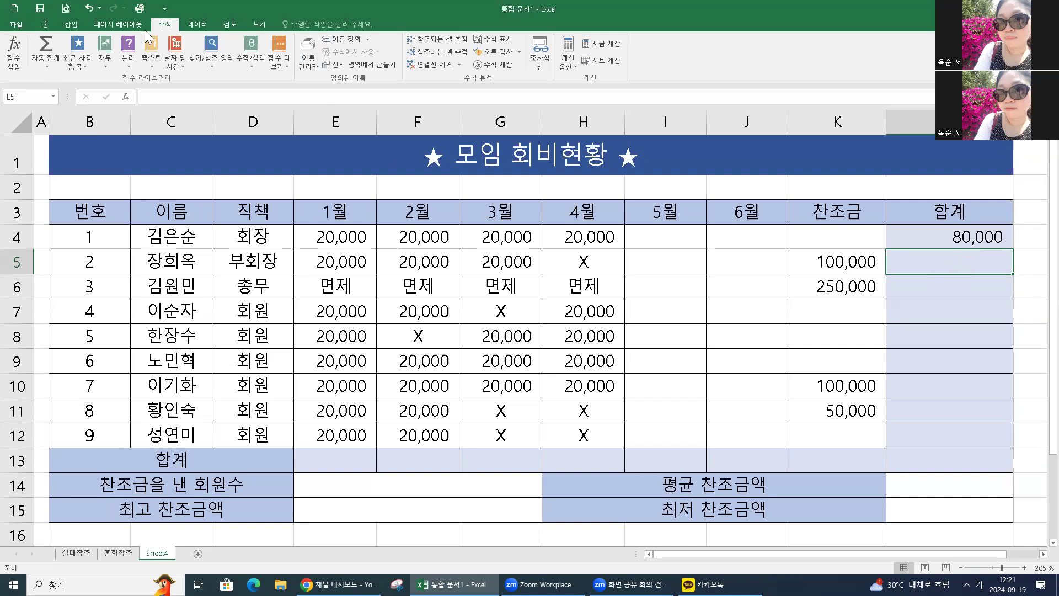
- Total the second member's payments in L5 with AutoSum, changing the summed range to E5:K5
{"action": "left_click", "coordinate": [52, 66]}
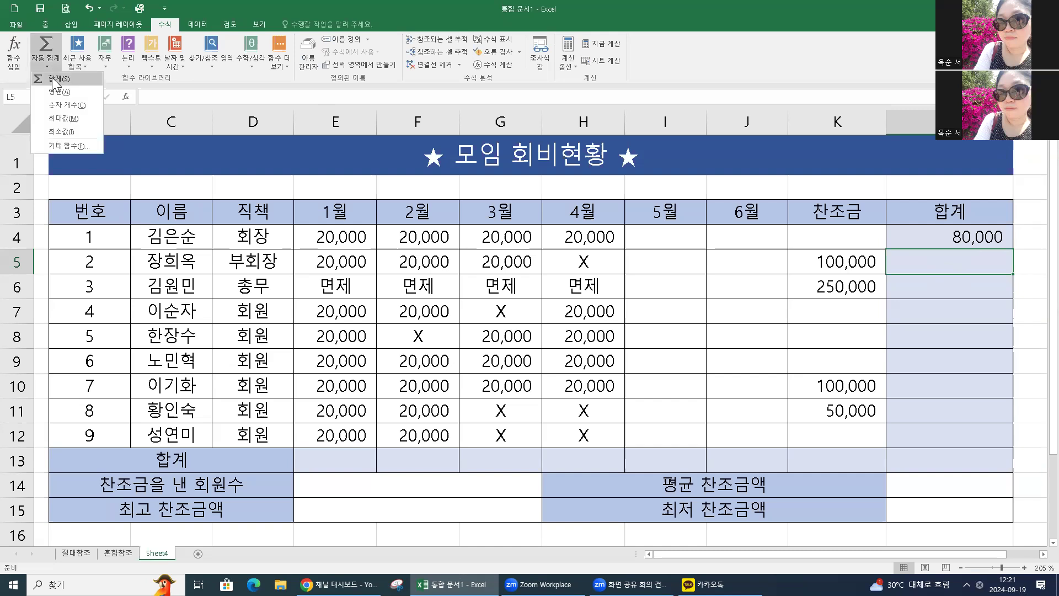
{"action": "left_click", "coordinate": [57, 79]}
{"action": "left_click", "coordinate": [358, 267]}
{"action": "left_click_drag", "start_coordinate": [349, 264], "coordinate": [831, 266]}
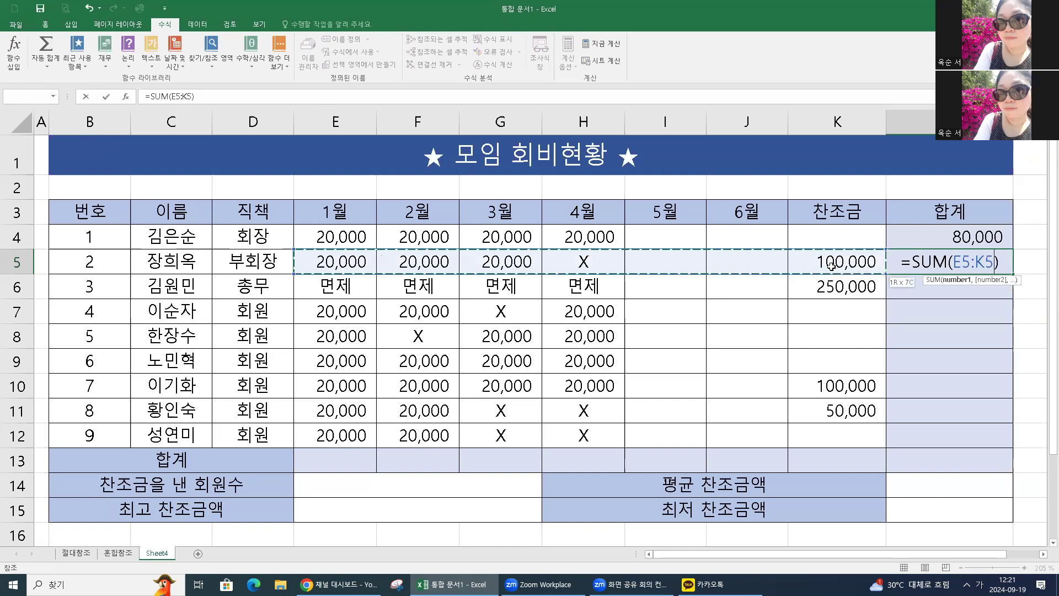
{"action": "key", "text": "Return"}
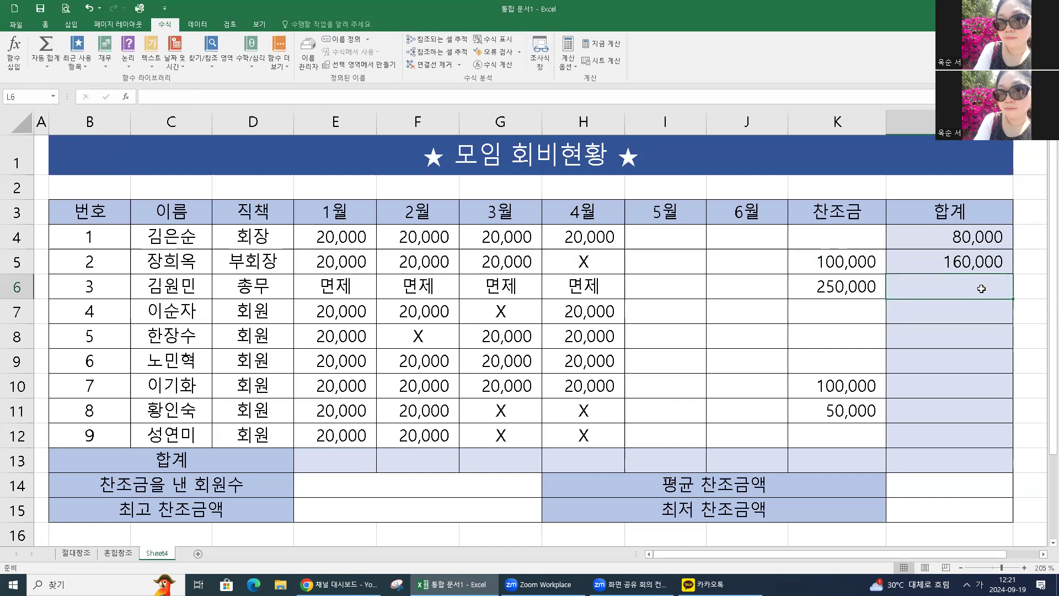
- Total the third member's row in L6 with AutoSum, changing the summed range to E6:K6
{"action": "left_click", "coordinate": [46, 62]}
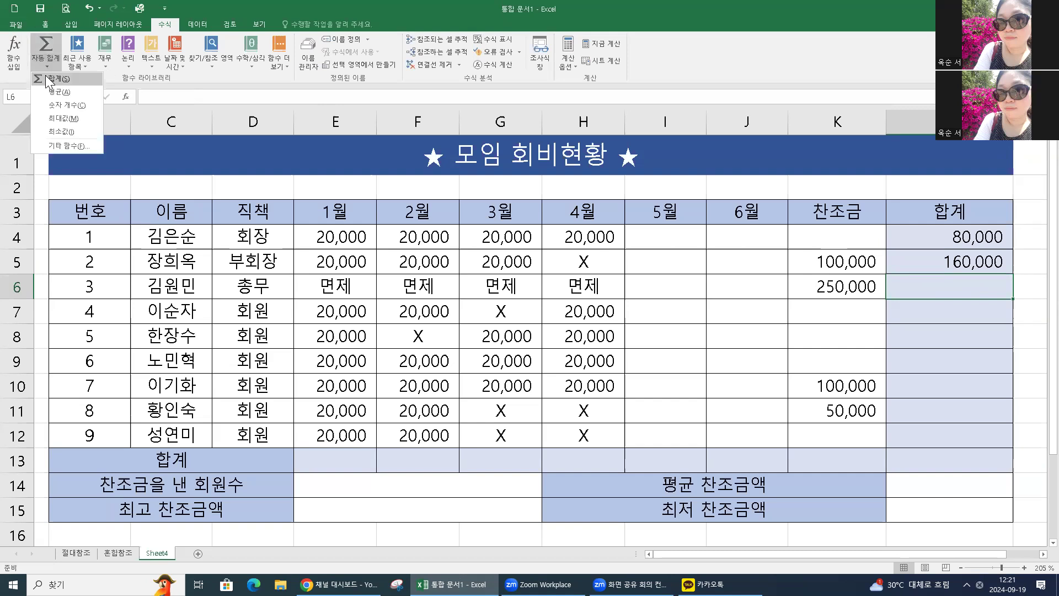
{"action": "left_click", "coordinate": [54, 79]}
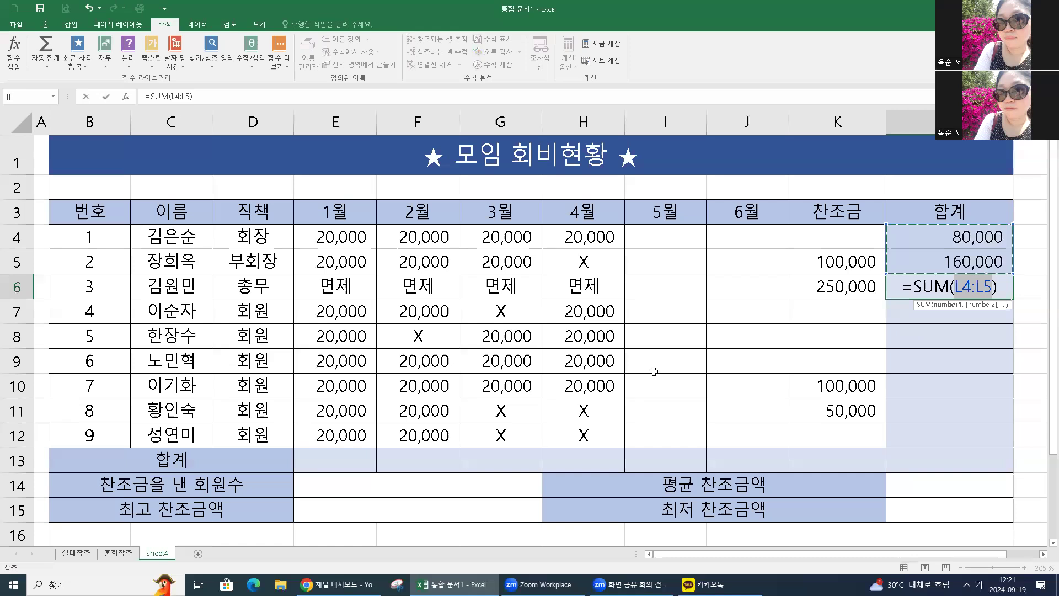
{"action": "left_click", "coordinate": [332, 286]}
{"action": "left_click_drag", "start_coordinate": [399, 288], "coordinate": [824, 301]}
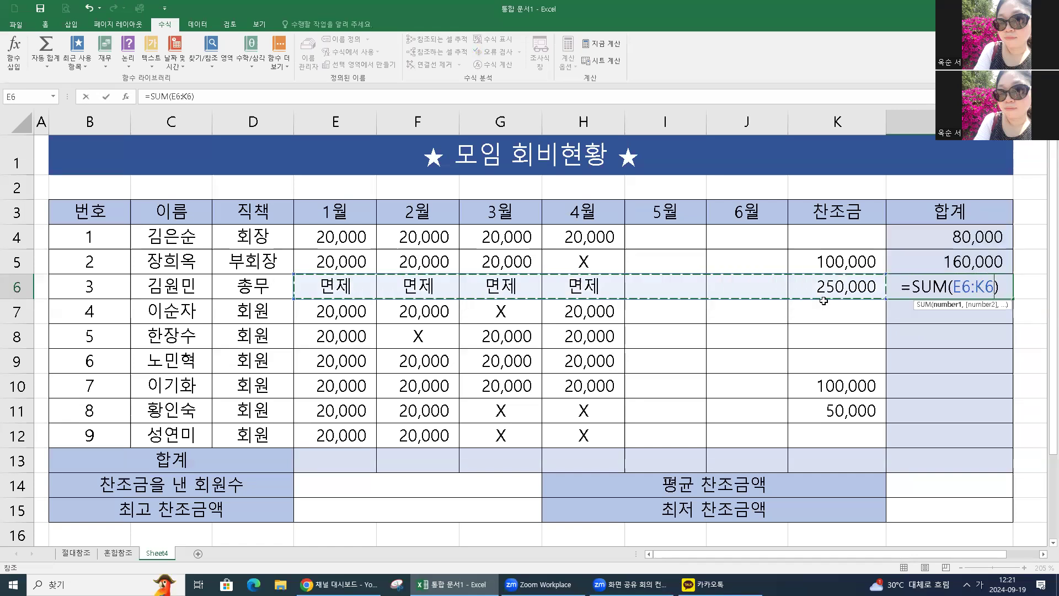
{"action": "key", "text": "Return"}
- Fill the total formula from L4 down the 합계 column through L13
{"action": "left_click", "coordinate": [936, 279]}
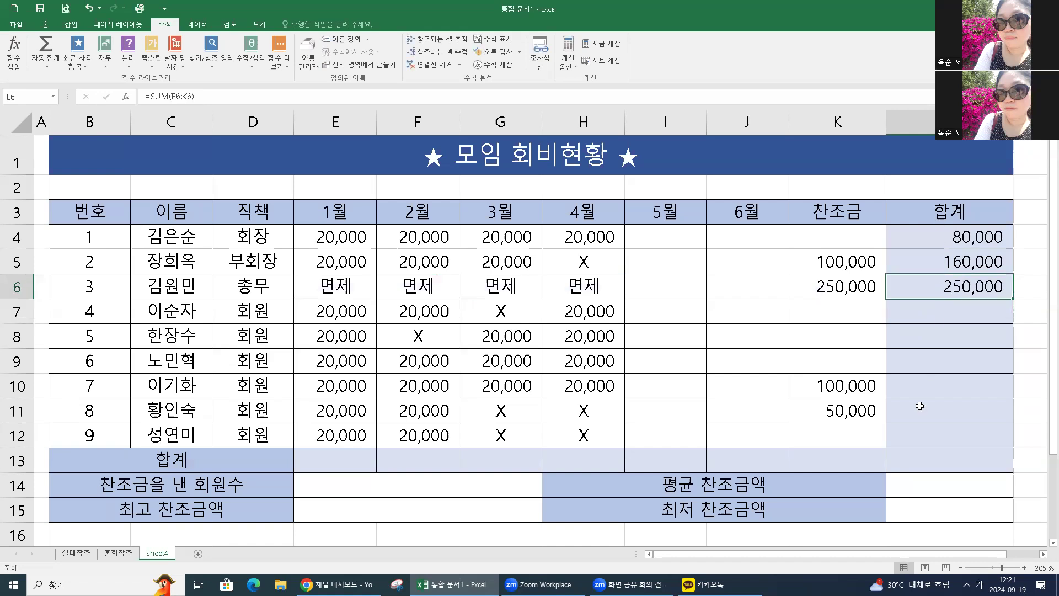
{"action": "left_click", "coordinate": [945, 245]}
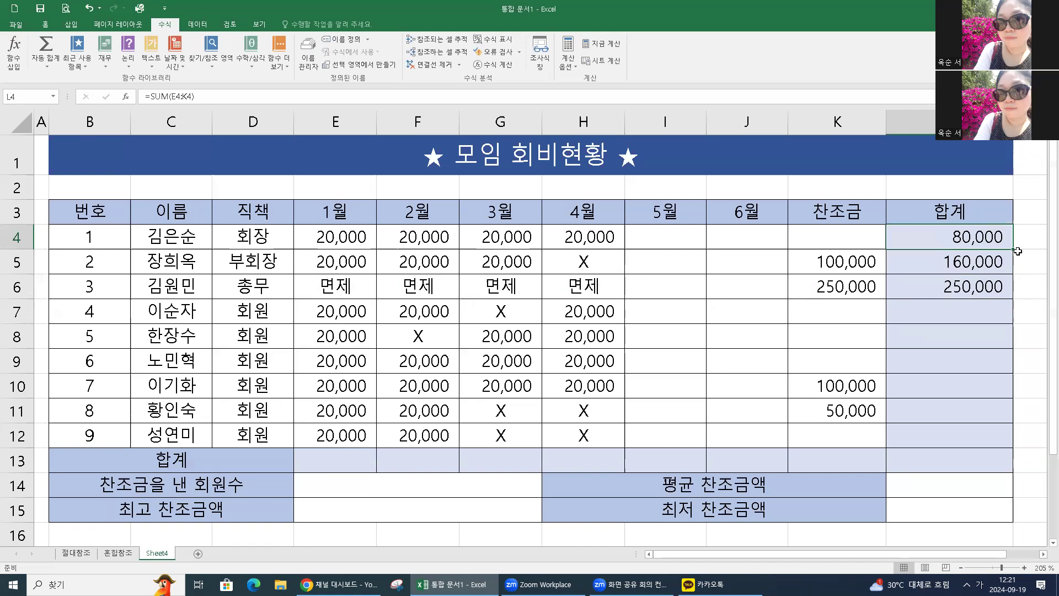
{"action": "left_click_drag", "start_coordinate": [1018, 251], "coordinate": [1019, 418]}
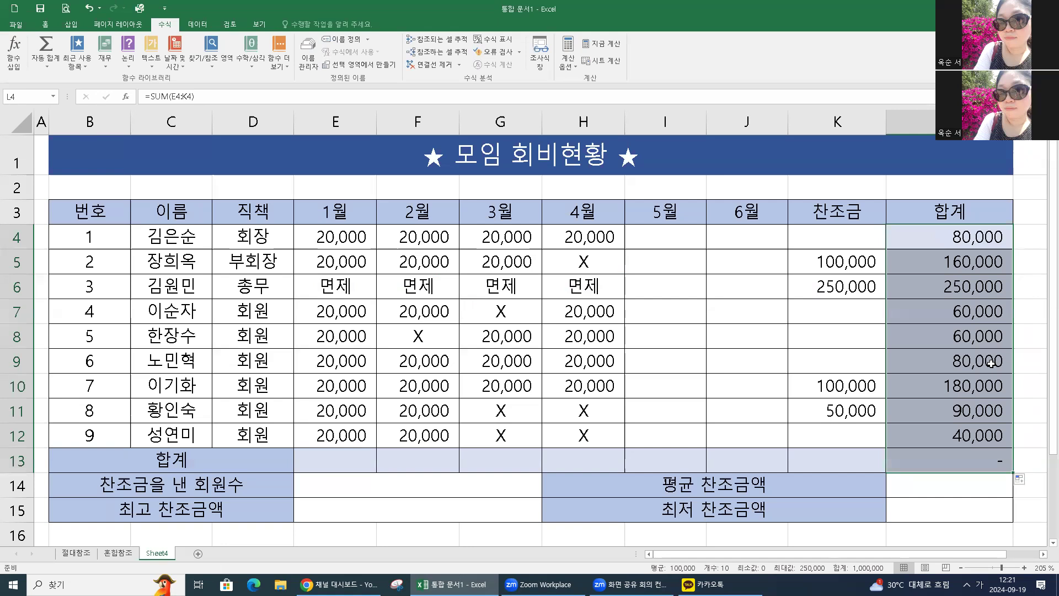
- Total the 1월 payments in E13 with AutoSum, changing the summed range to E4:E12
{"action": "left_click", "coordinate": [342, 459]}
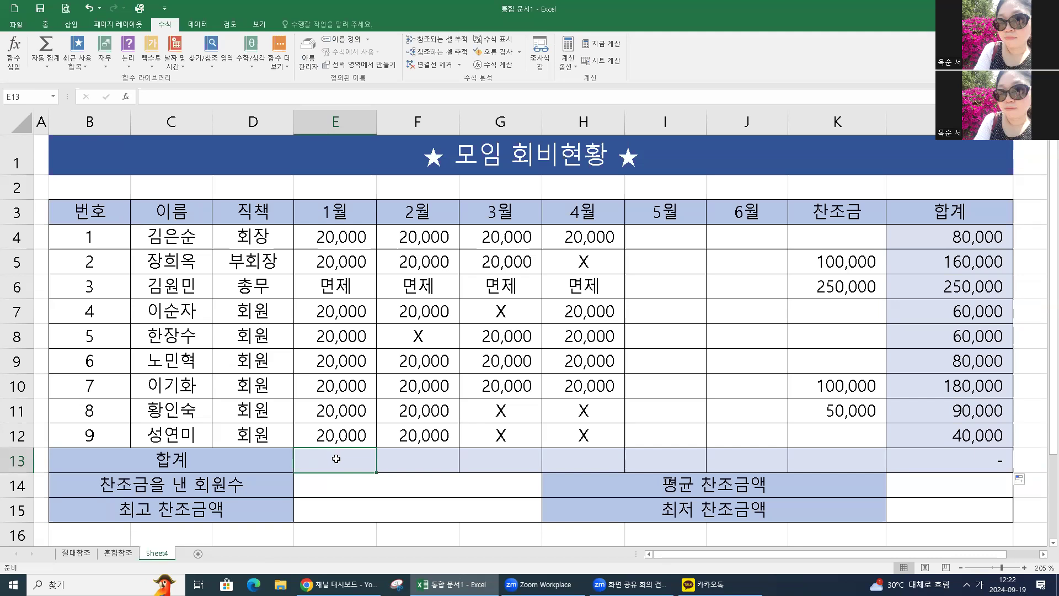
{"action": "left_click", "coordinate": [343, 236]}
{"action": "left_click_drag", "start_coordinate": [342, 236], "coordinate": [329, 454]}
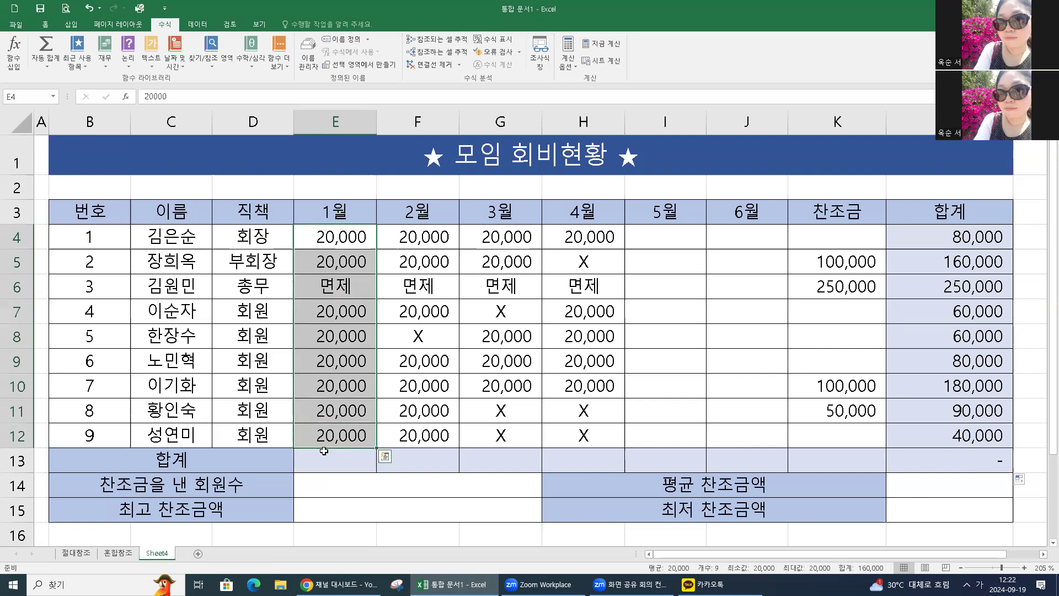
{"action": "left_click", "coordinate": [336, 467]}
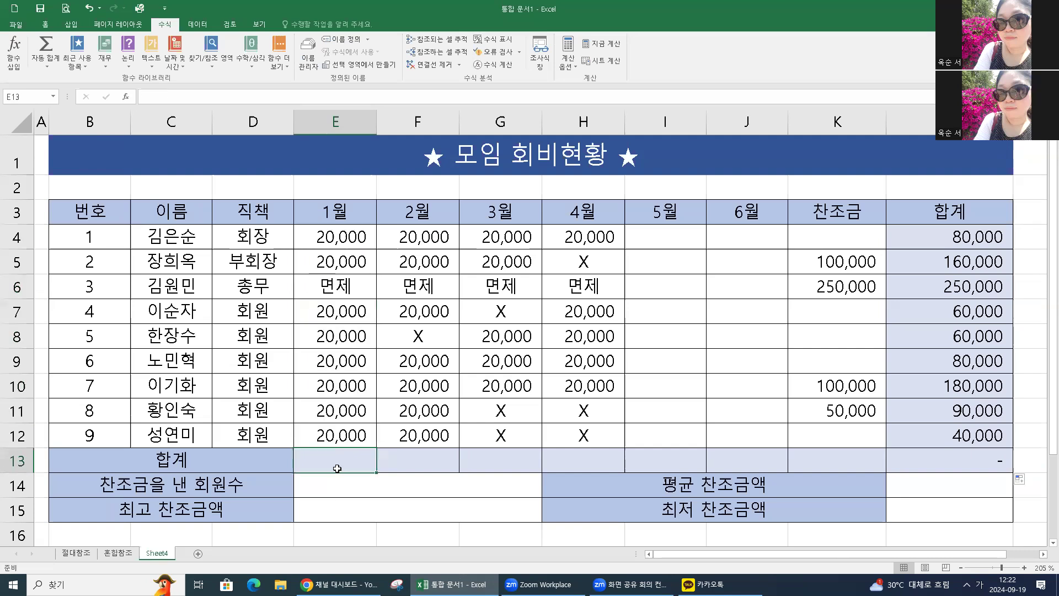
{"action": "left_click", "coordinate": [332, 478]}
{"action": "left_click", "coordinate": [338, 457]}
{"action": "left_click", "coordinate": [43, 61]}
{"action": "left_click", "coordinate": [54, 83]}
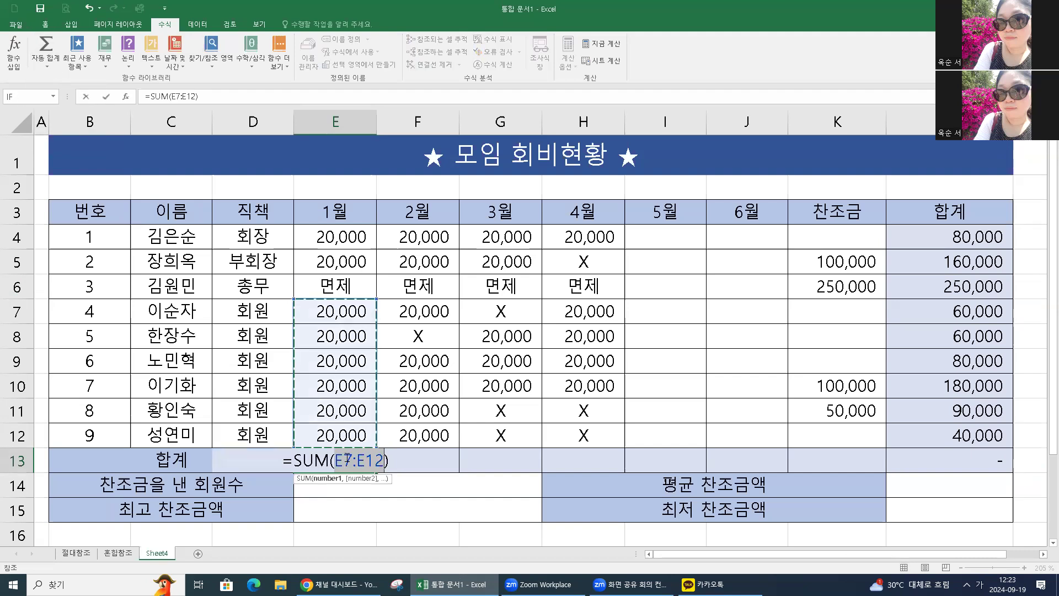
{"action": "left_click_drag", "start_coordinate": [331, 237], "coordinate": [326, 431]}
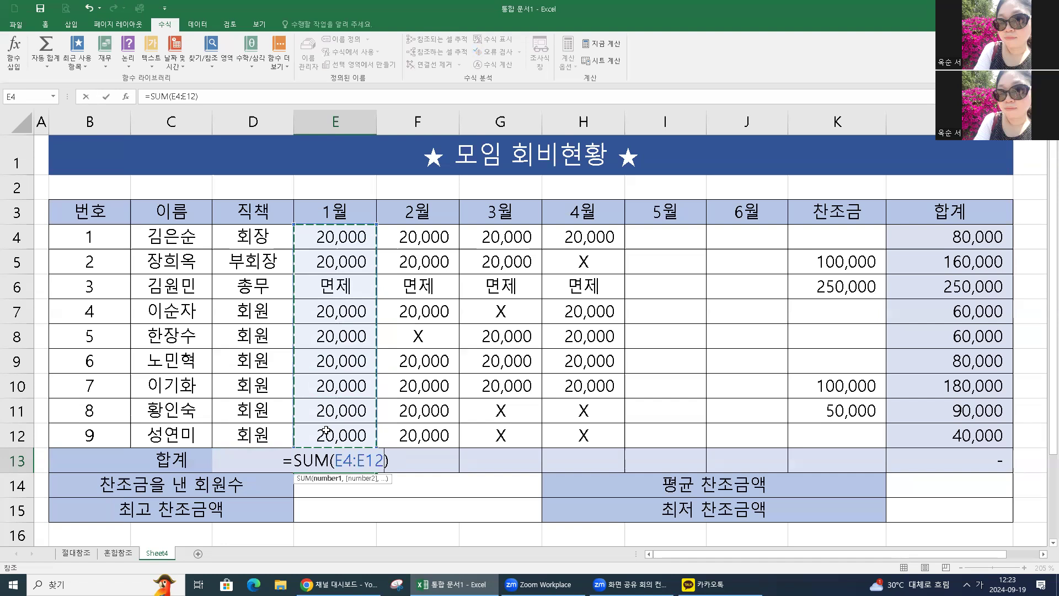
{"action": "key", "text": "Return"}
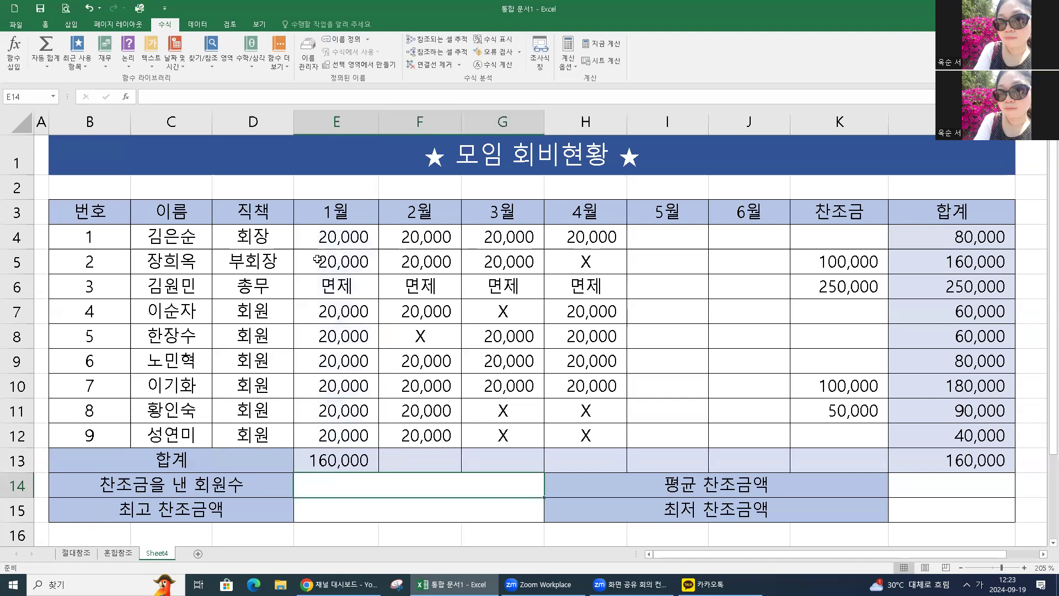
- Fill the column total formula from F13 across the 합계 row through K13
{"action": "left_click", "coordinate": [369, 464]}
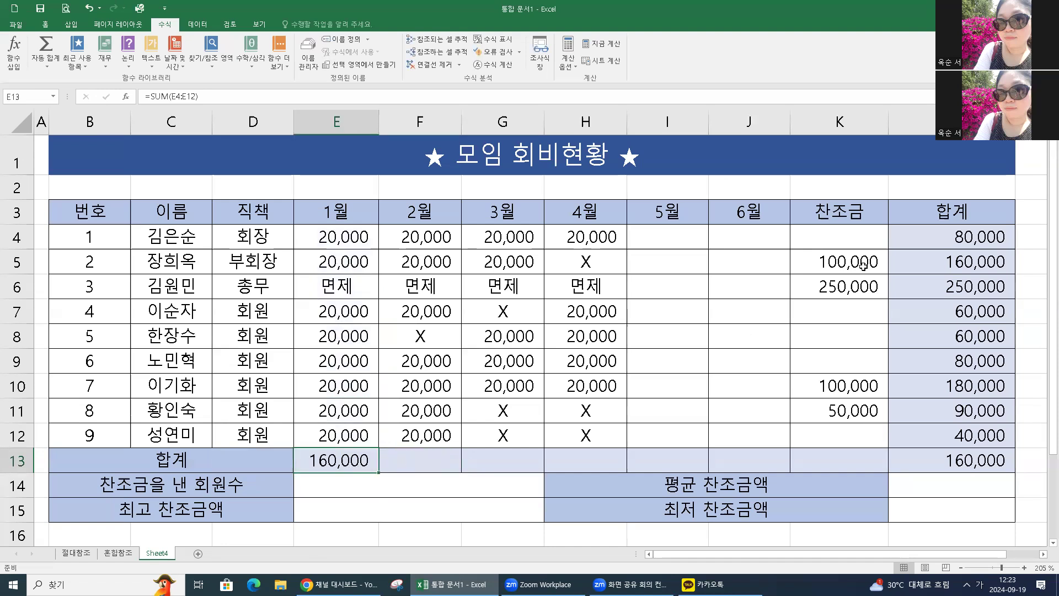
{"action": "key", "text": "Right"}
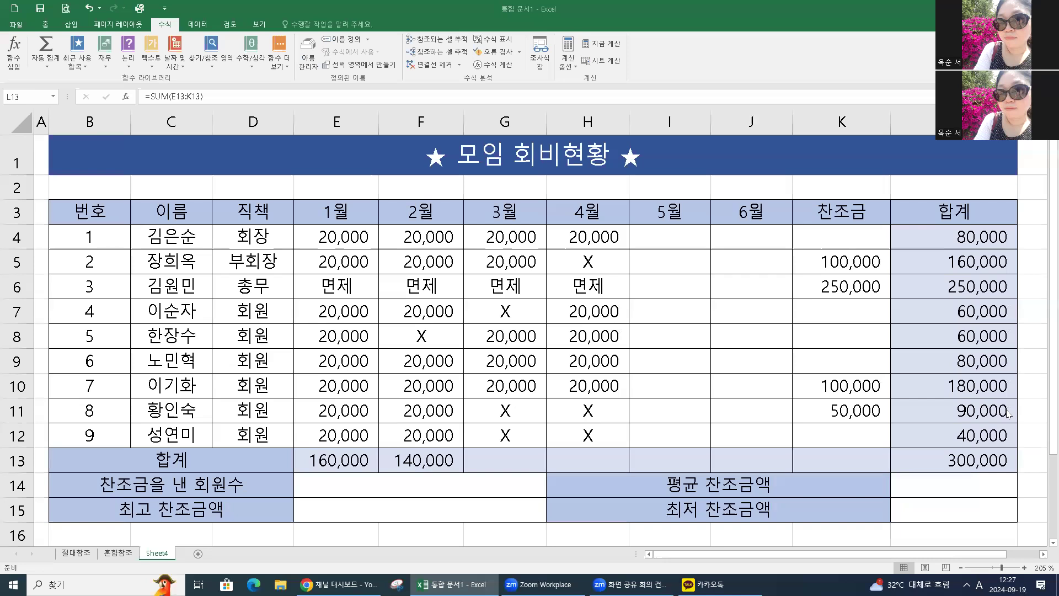
{"action": "left_click", "coordinate": [421, 463]}
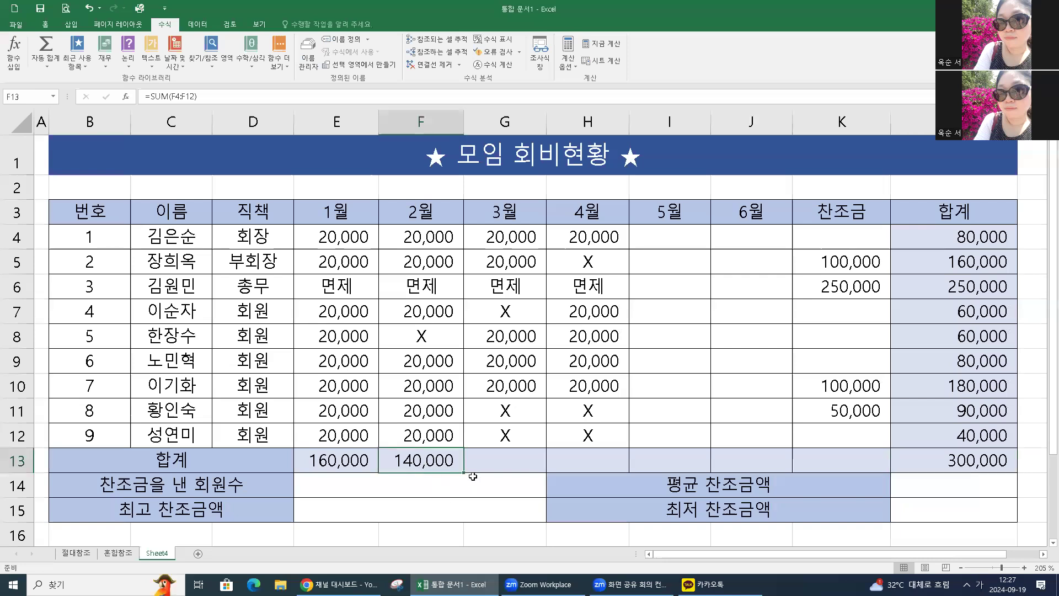
{"action": "left_click_drag", "start_coordinate": [462, 473], "coordinate": [877, 469]}
{"action": "left_click_drag", "start_coordinate": [938, 500], "coordinate": [932, 496]}
{"action": "scroll", "coordinate": [520, 501], "scroll_direction": "down", "scroll_amount": 2}
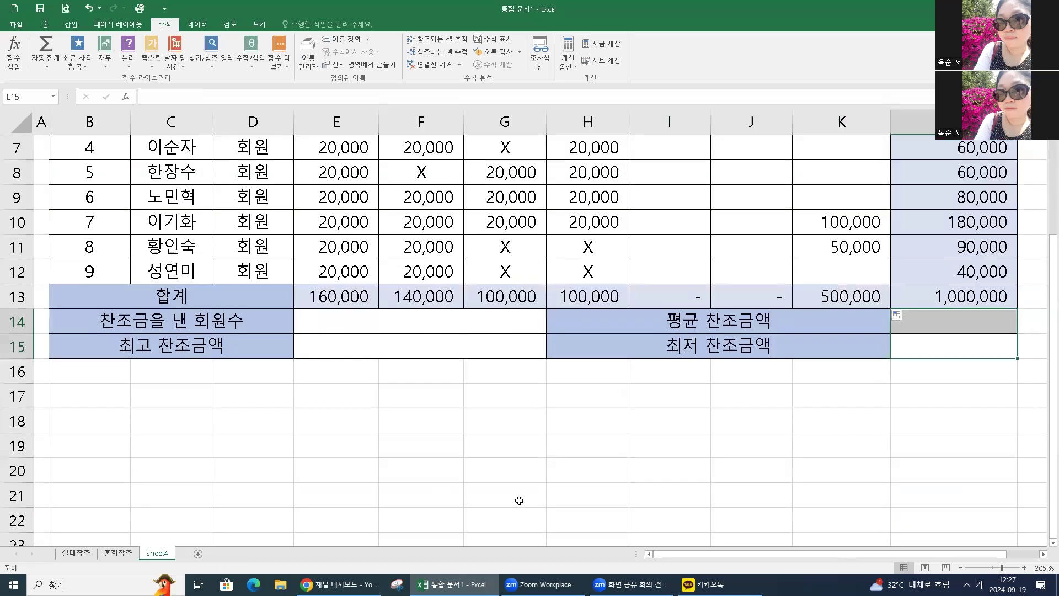
{"action": "scroll", "coordinate": [517, 494], "scroll_direction": "up", "scroll_amount": 1}
{"action": "scroll", "coordinate": [517, 492], "scroll_direction": "up", "scroll_amount": 1}
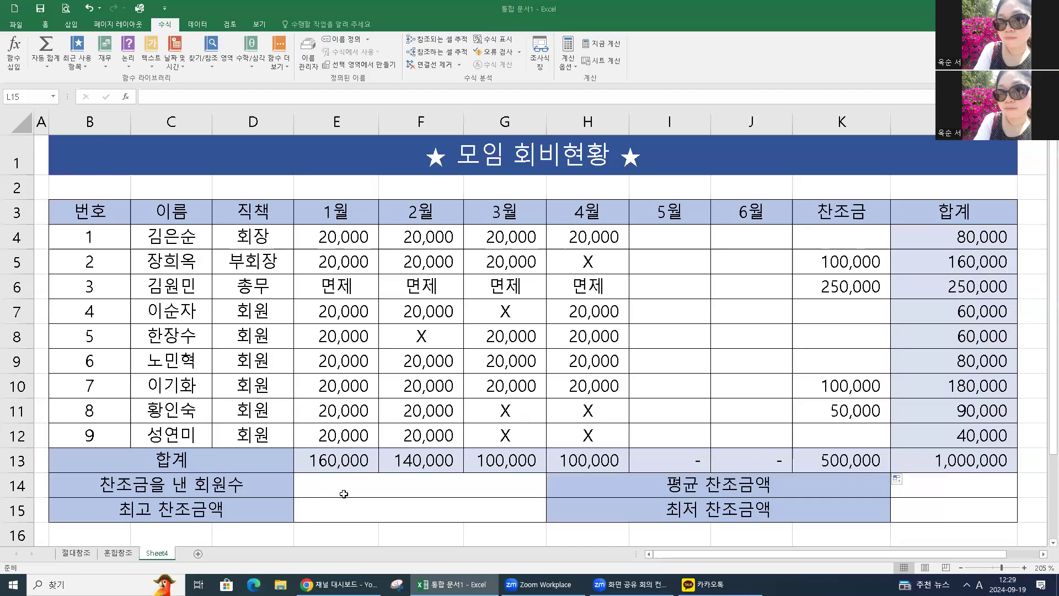
- Count the members who donated in E14 with AutoSum's number count, using =COUNT(K4:K12)
{"action": "left_click", "coordinate": [344, 493]}
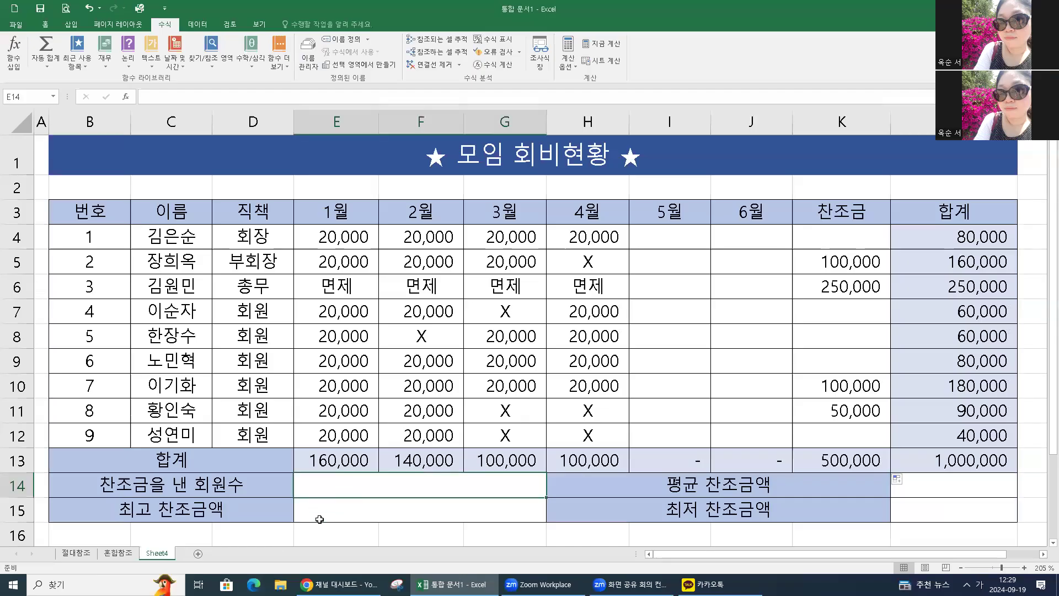
{"action": "left_click", "coordinate": [111, 493]}
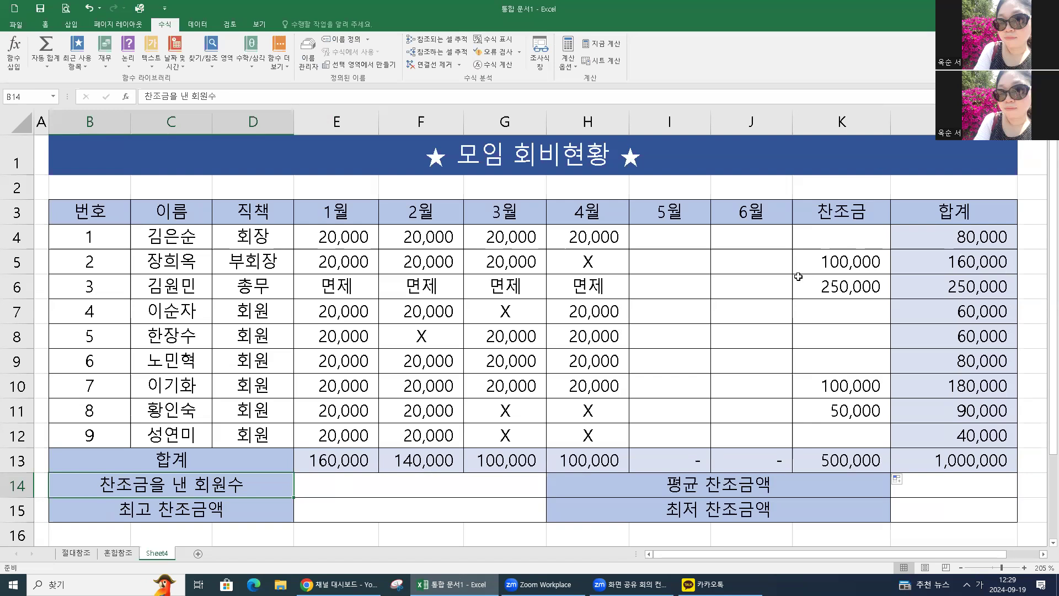
{"action": "left_click", "coordinate": [406, 489]}
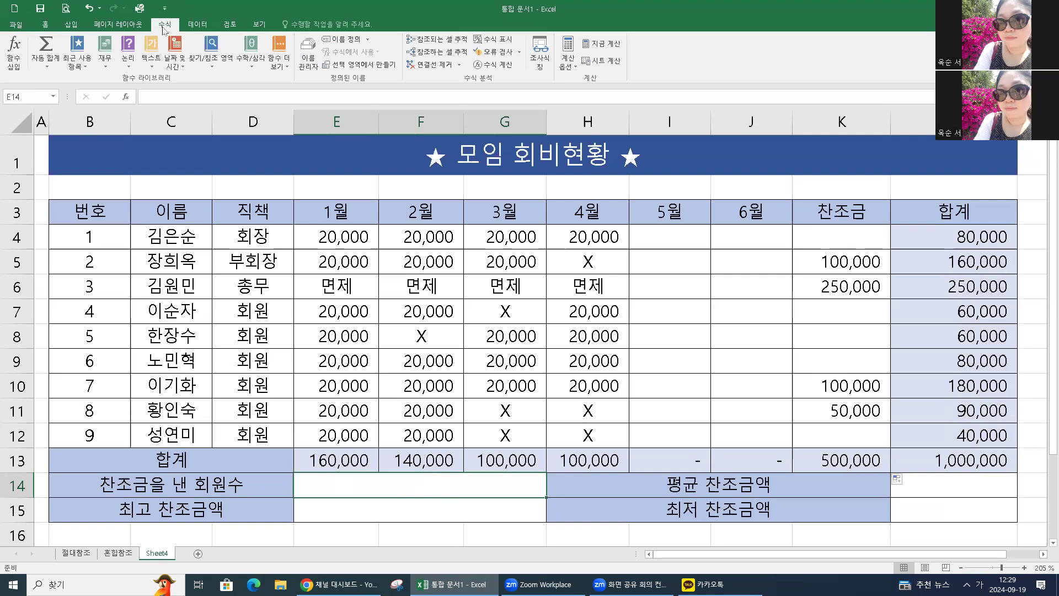
{"action": "left_click", "coordinate": [47, 66]}
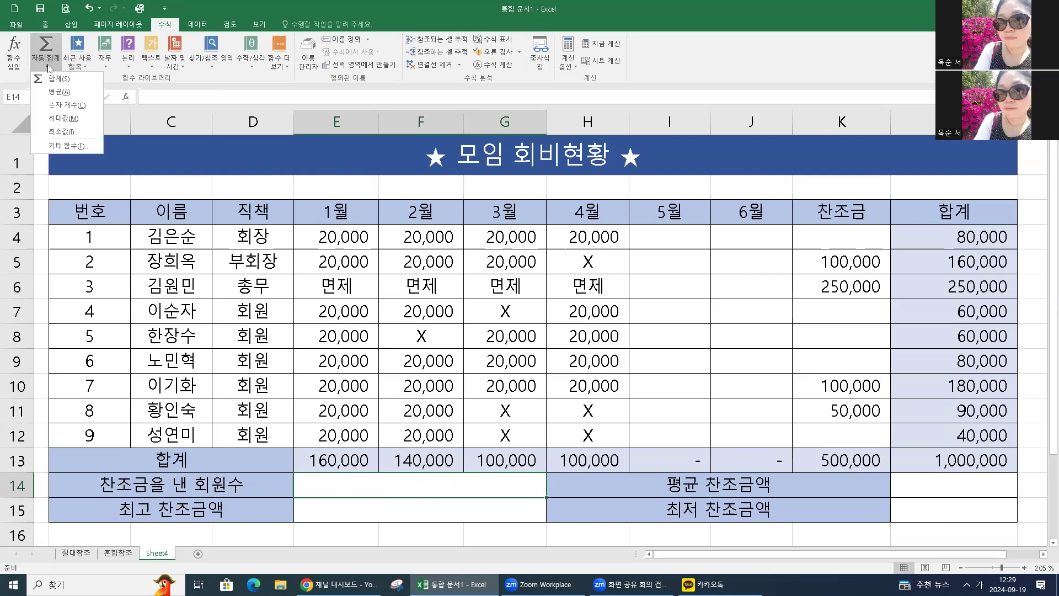
{"action": "left_click", "coordinate": [57, 106]}
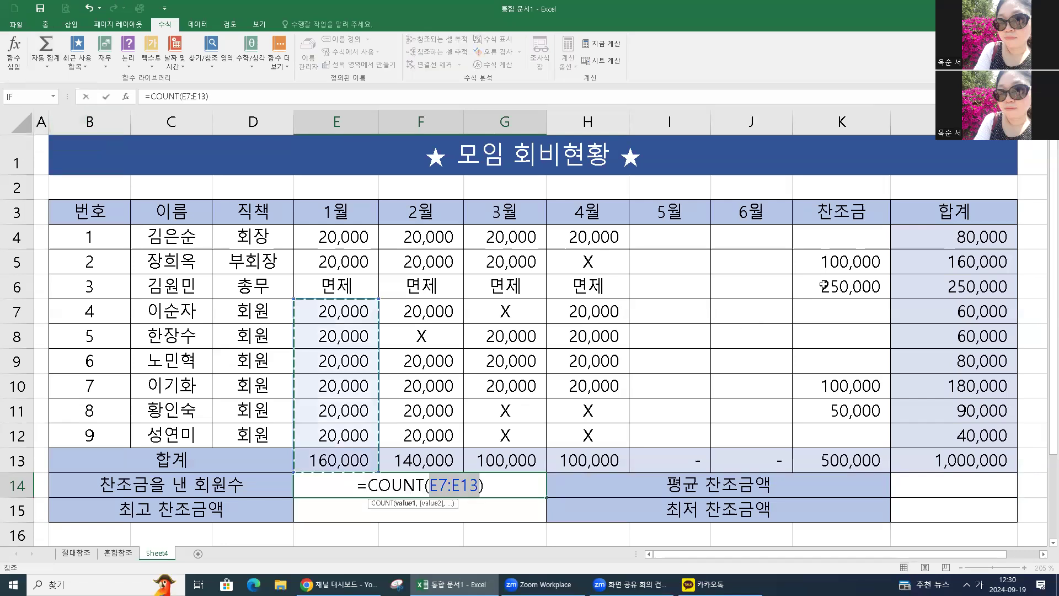
{"action": "left_click", "coordinate": [836, 238]}
{"action": "left_click_drag", "start_coordinate": [836, 238], "coordinate": [834, 426]}
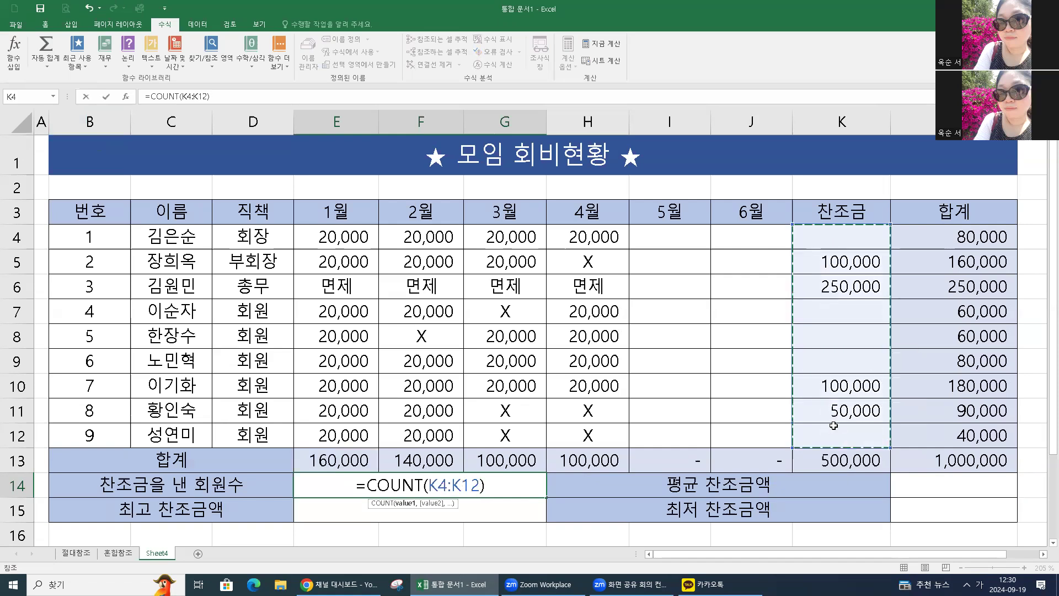
{"action": "key", "text": "Return"}
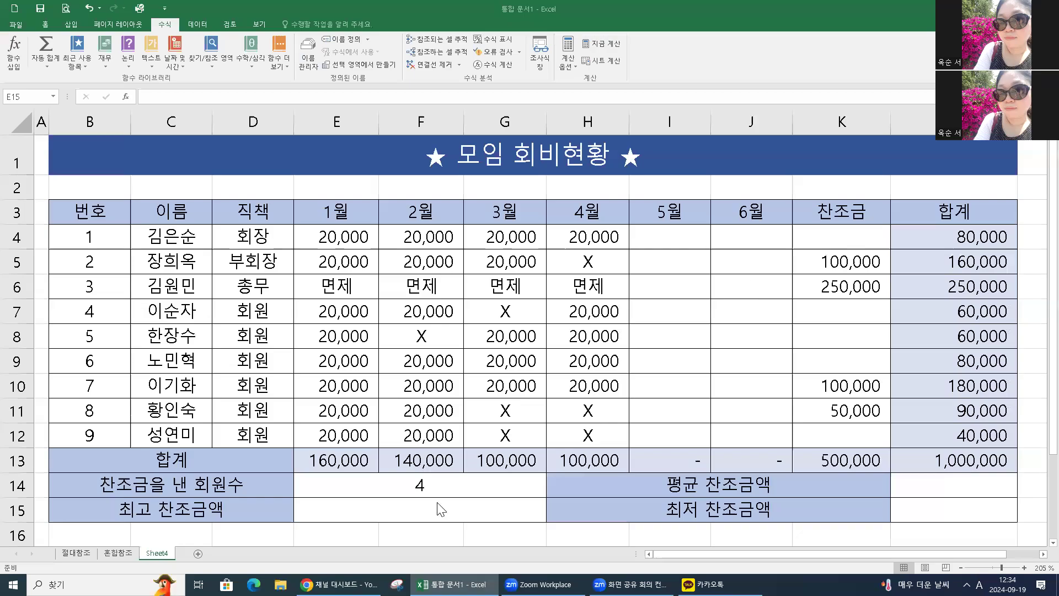
- Calculate the highest donation (최고 찬조금액) in E15 with AutoSum's maximum, using =MAX(K4:K12)
{"action": "left_click", "coordinate": [438, 509]}
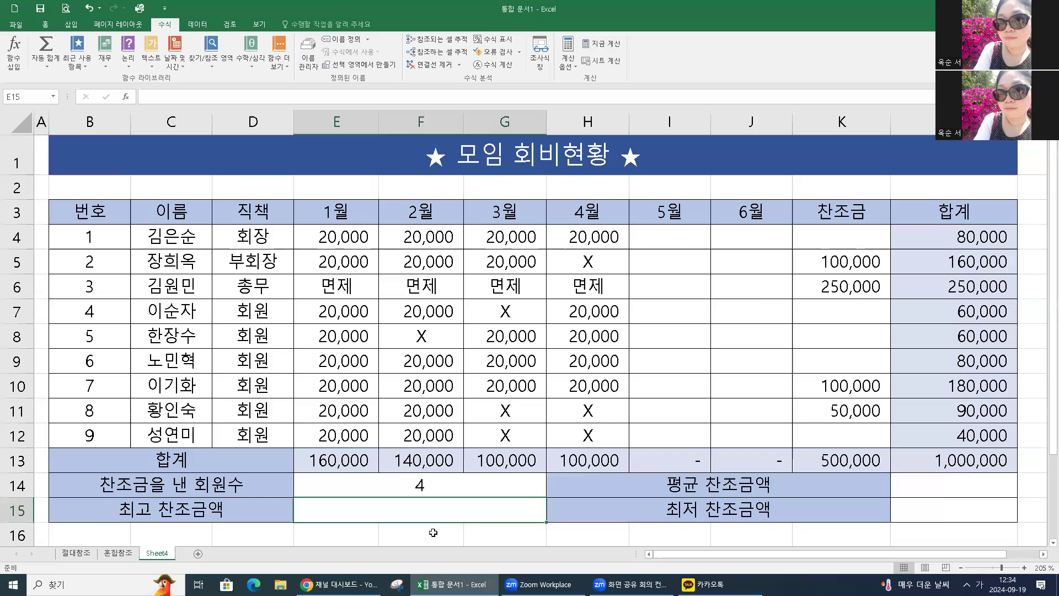
{"action": "left_click_drag", "start_coordinate": [834, 230], "coordinate": [837, 434]}
{"action": "left_click", "coordinate": [411, 513]}
{"action": "left_click", "coordinate": [53, 65]}
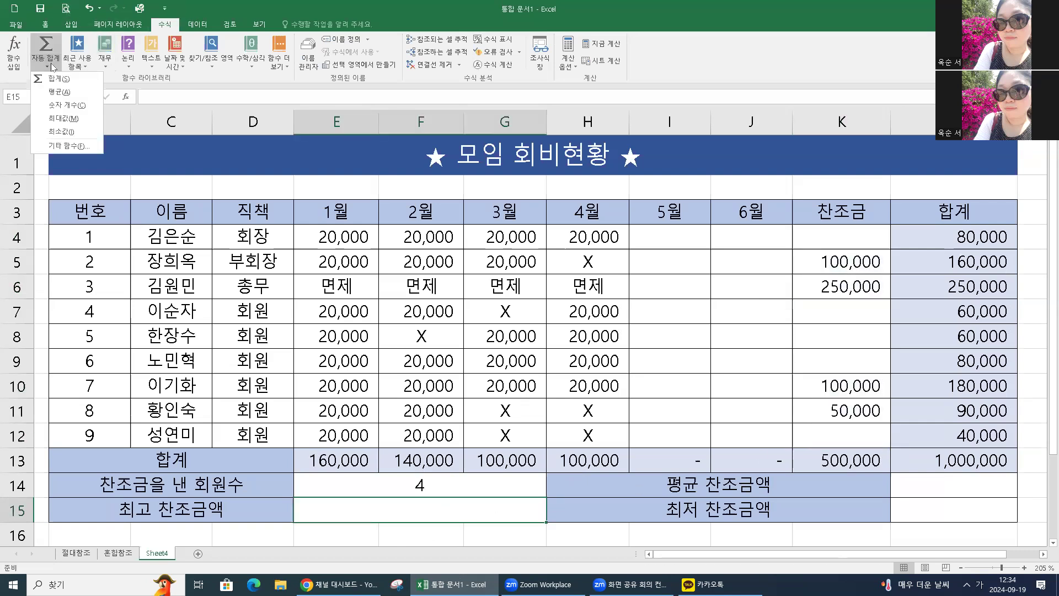
{"action": "left_click", "coordinate": [64, 118]}
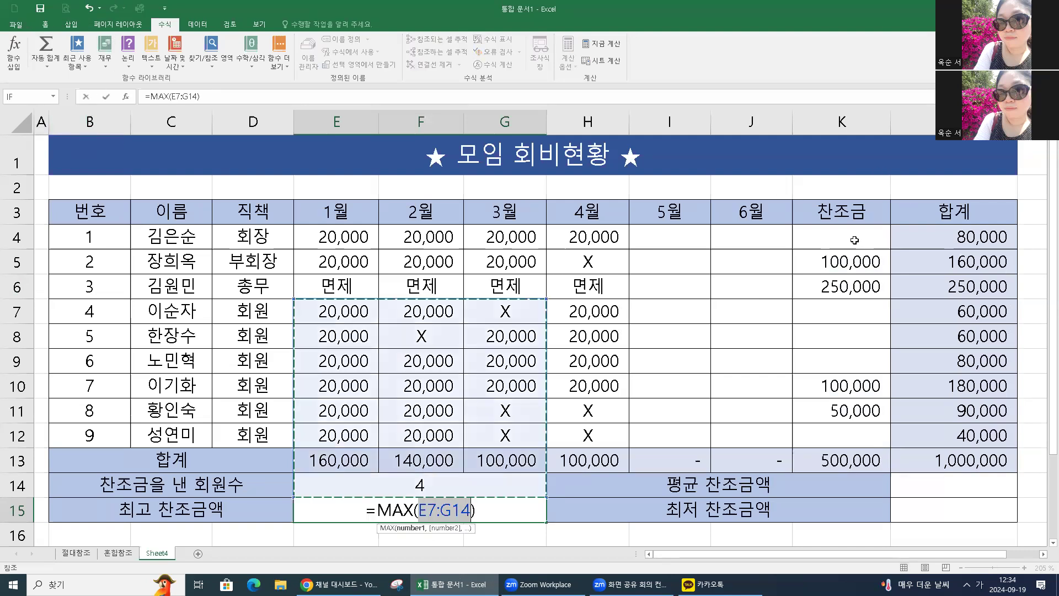
{"action": "left_click_drag", "start_coordinate": [855, 240], "coordinate": [839, 429]}
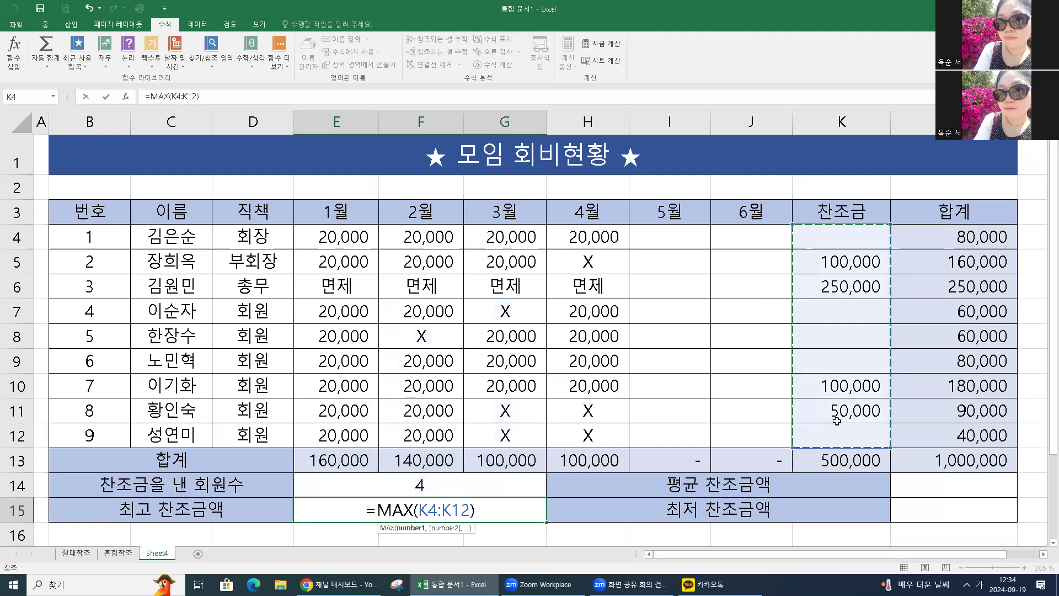
{"action": "key", "text": "Return"}
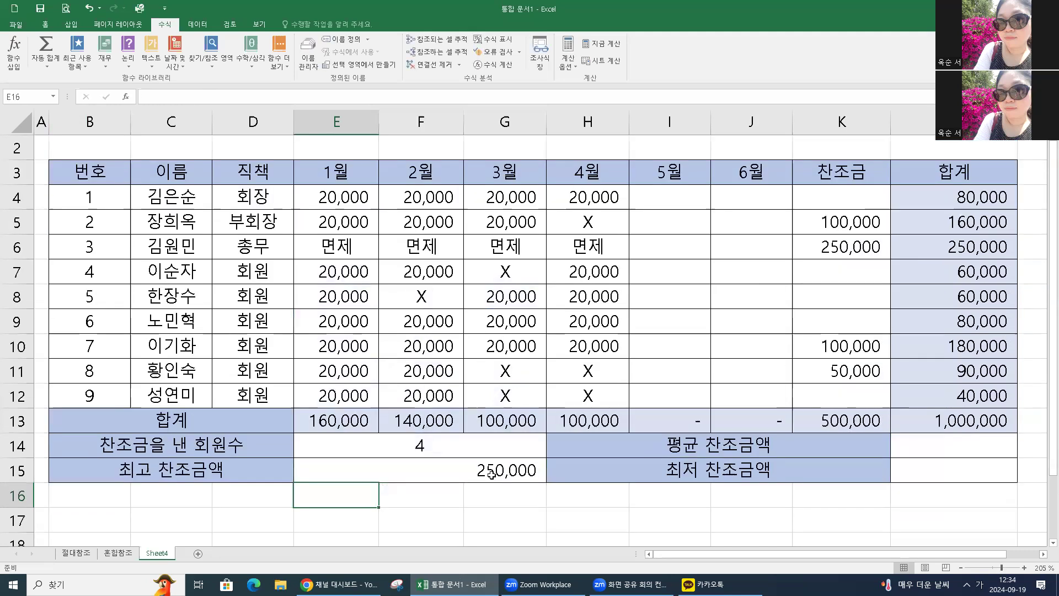
- Calculate the average donation (평균 찬조금액) in L14 with AutoSum's average, using =AVERAGE(K4:K12)
{"action": "left_click", "coordinate": [911, 453]}
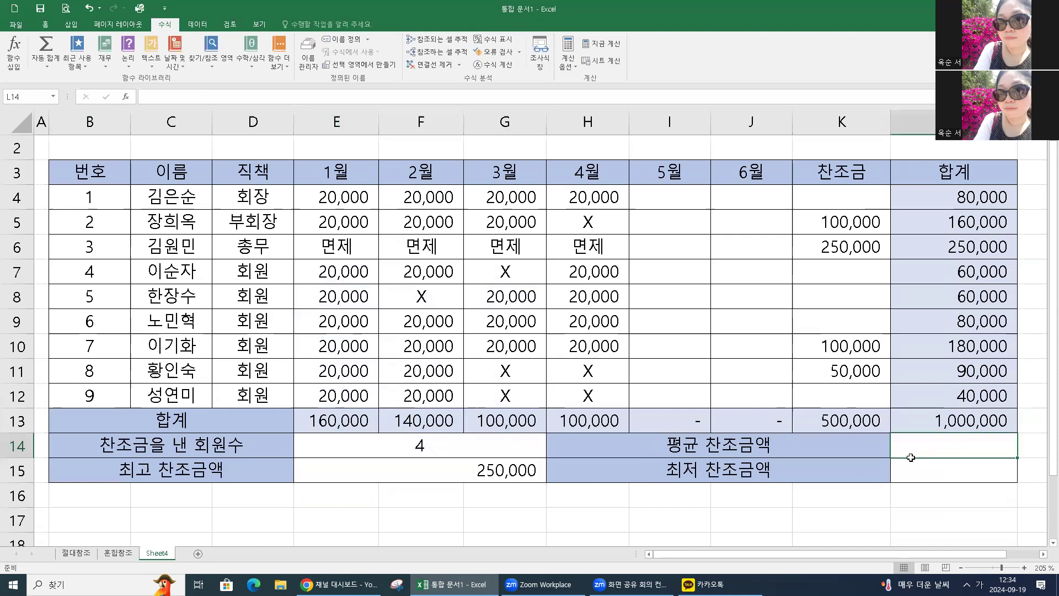
{"action": "scroll", "coordinate": [911, 458], "scroll_direction": "up", "scroll_amount": 1}
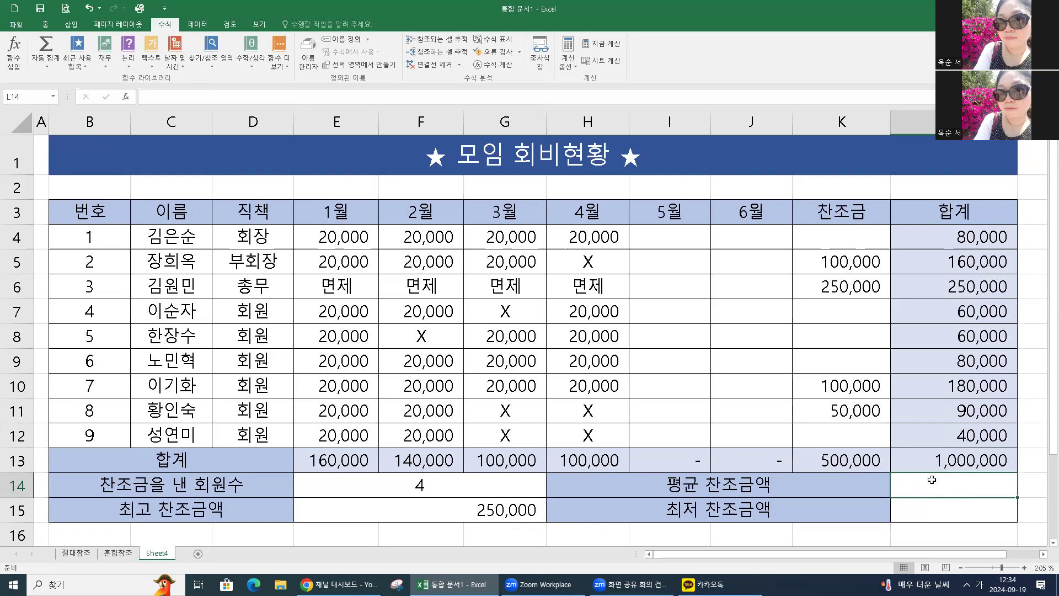
{"action": "double_click", "coordinate": [933, 480]}
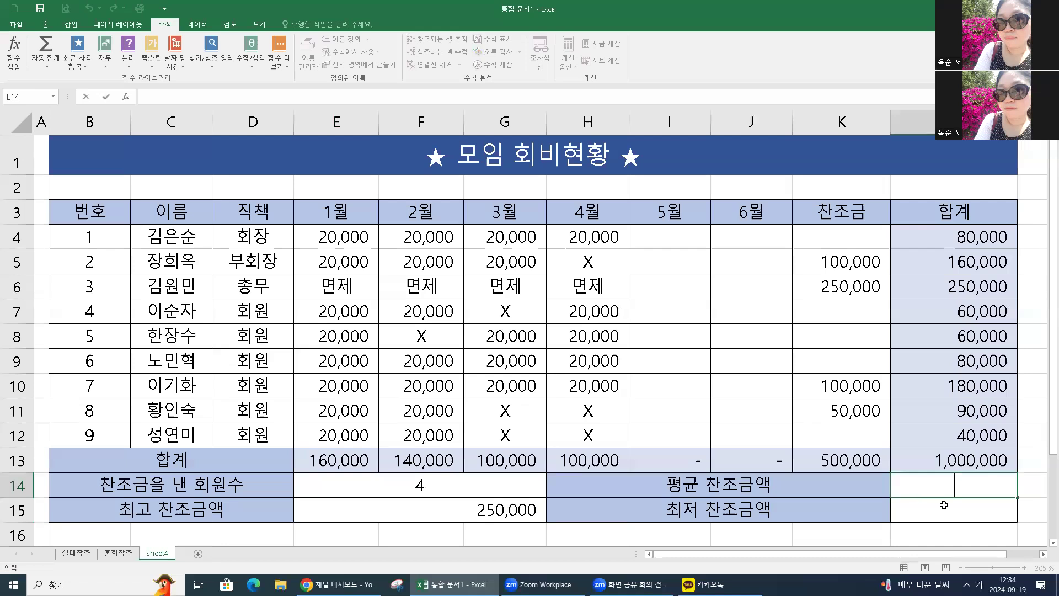
{"action": "left_click_drag", "start_coordinate": [951, 524], "coordinate": [947, 514]}
{"action": "left_click", "coordinate": [938, 493]}
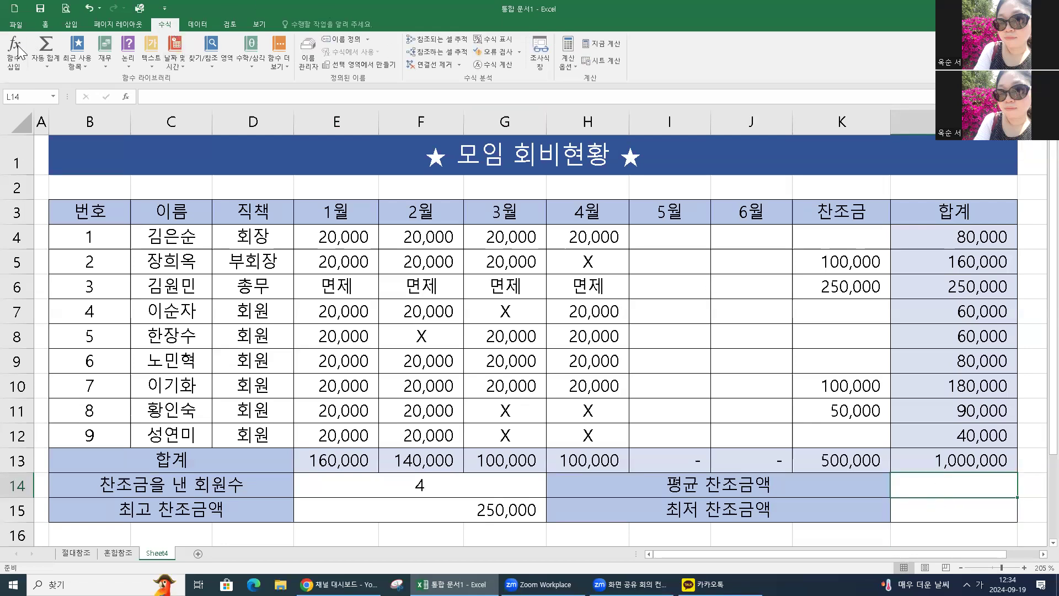
{"action": "left_click", "coordinate": [47, 62]}
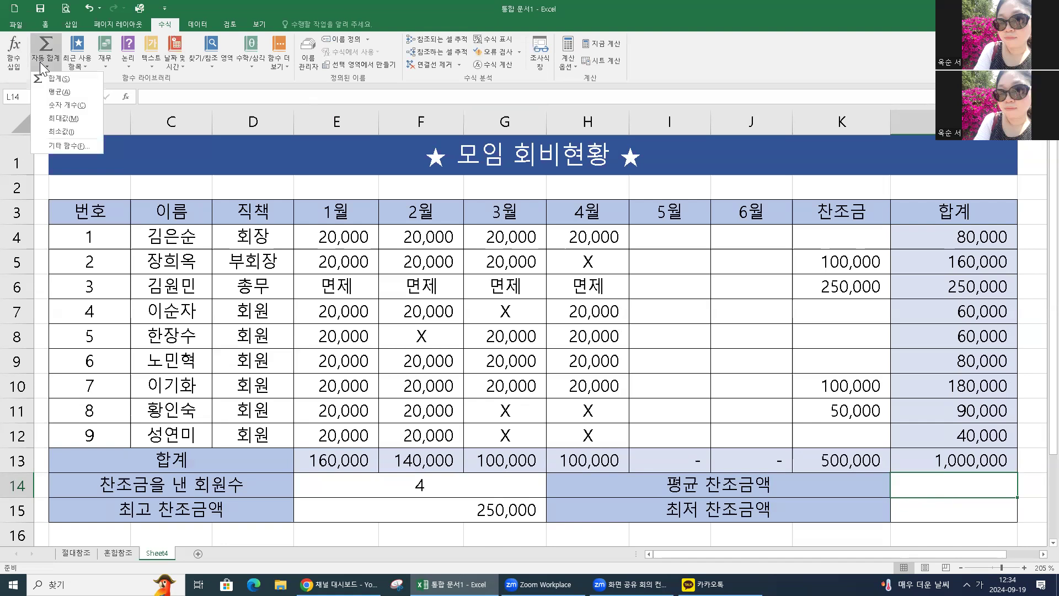
{"action": "left_click", "coordinate": [64, 98]}
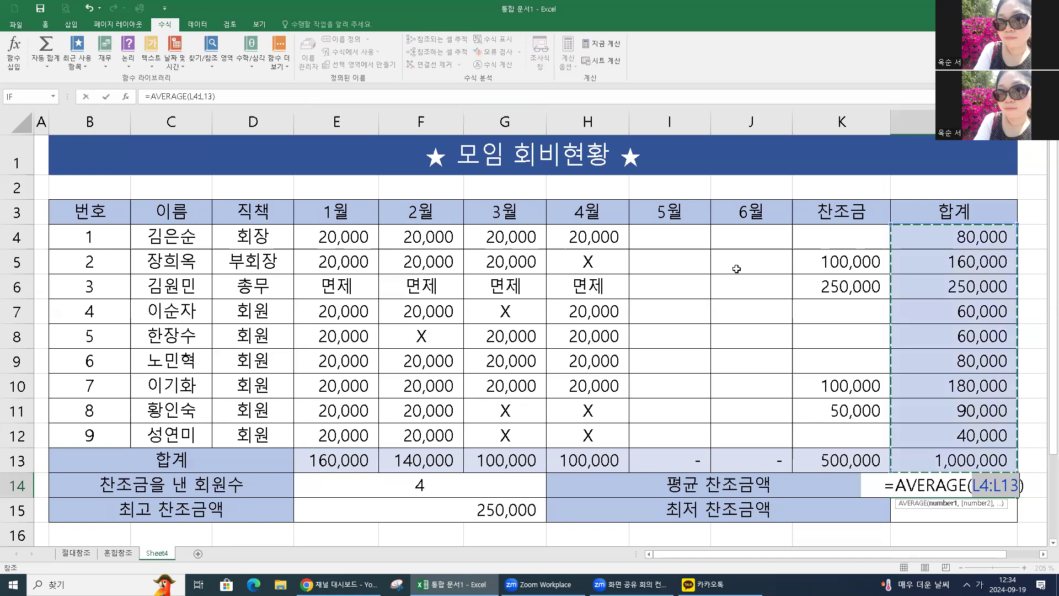
{"action": "left_click_drag", "start_coordinate": [820, 238], "coordinate": [823, 435]}
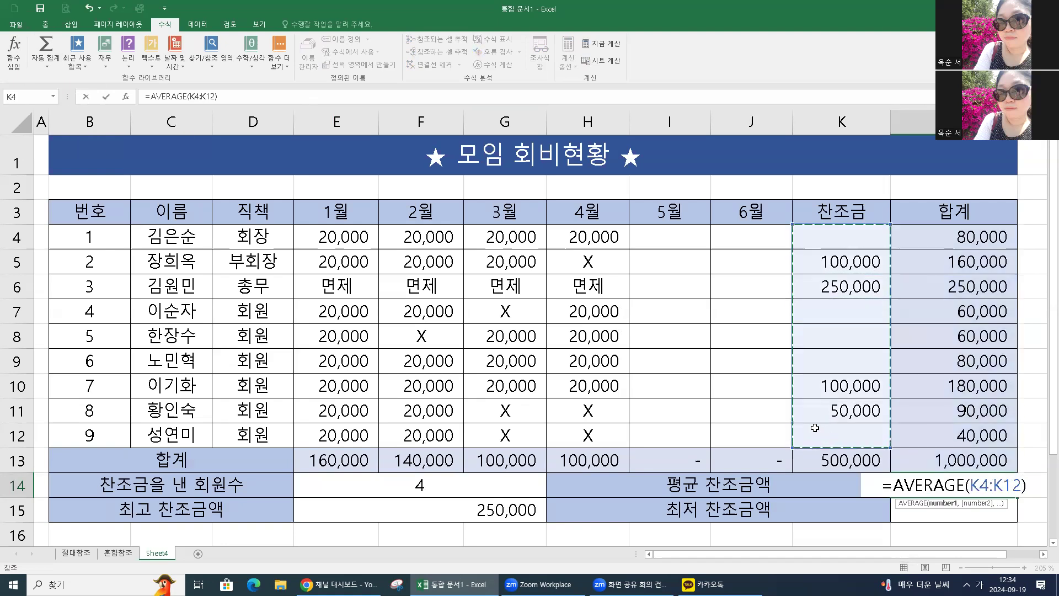
{"action": "key", "text": "Return"}
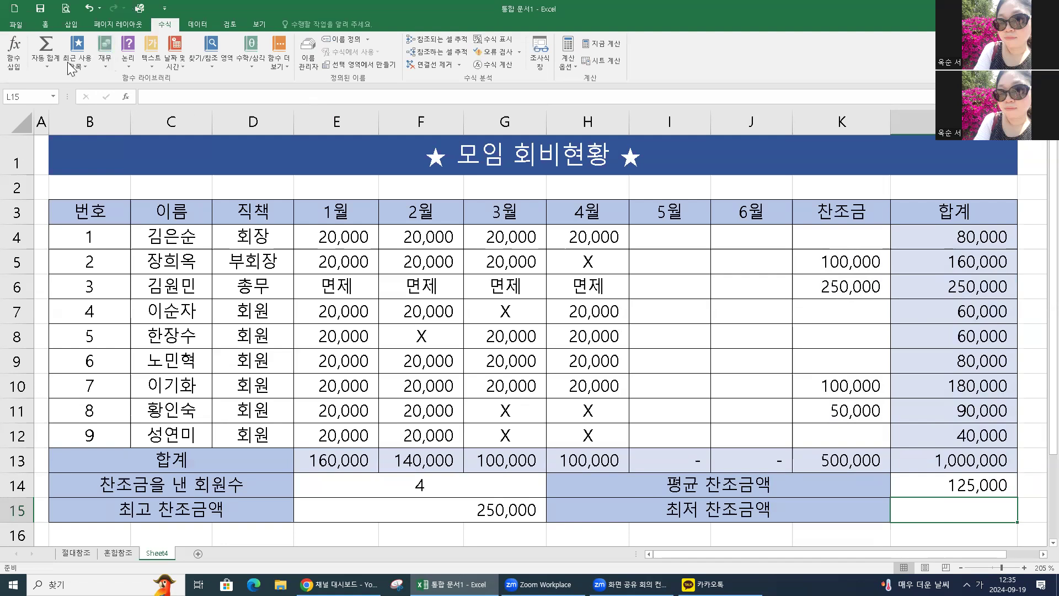
- Calculate the lowest donation (최저 찬조금액) in L15 with AutoSum's minimum, using =MIN(K4:K12)
{"action": "left_click", "coordinate": [46, 62]}
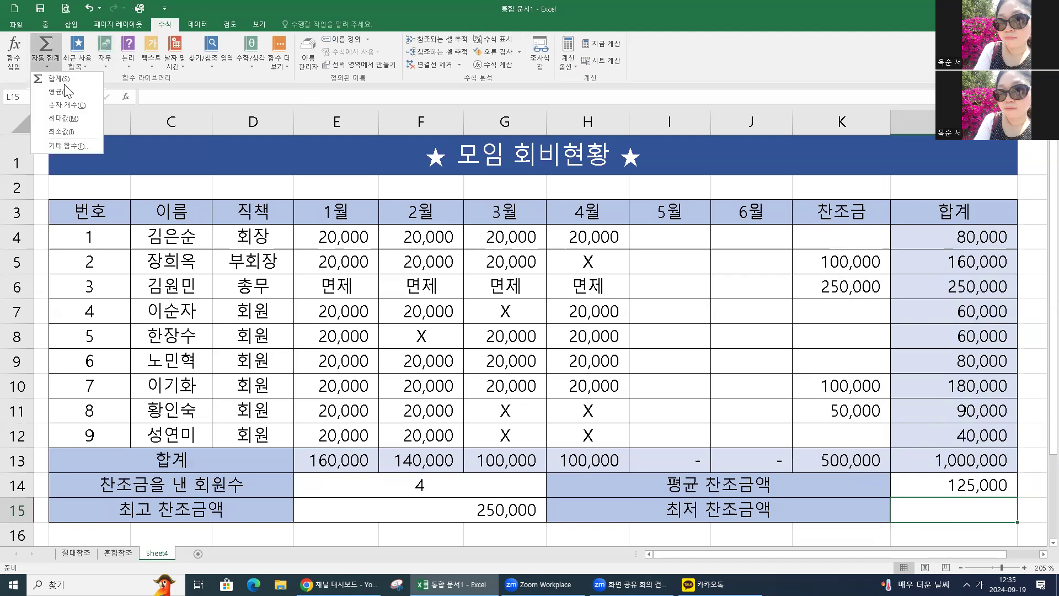
{"action": "left_click", "coordinate": [81, 132]}
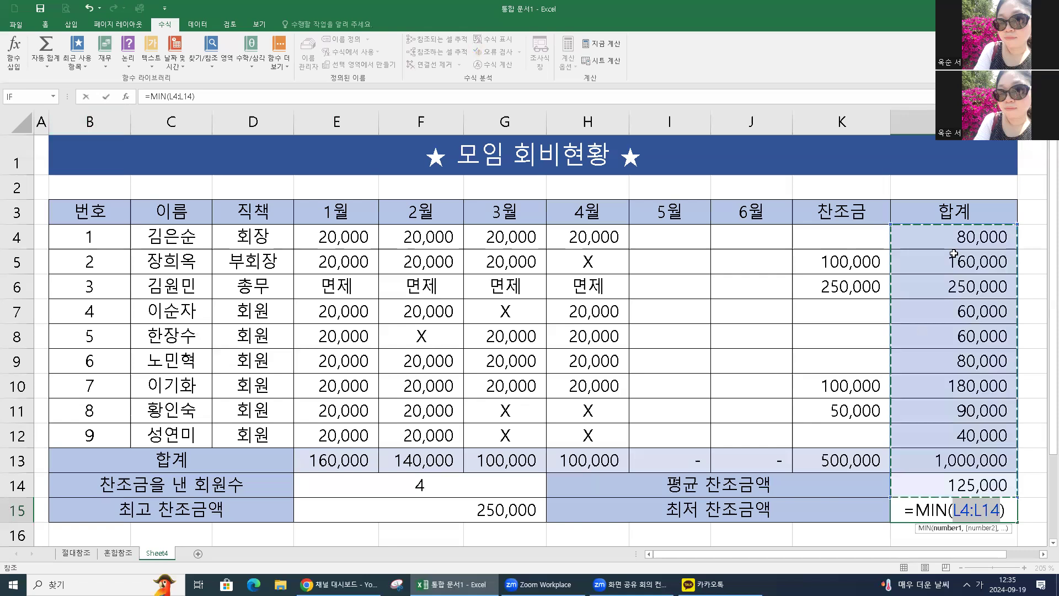
{"action": "left_click_drag", "start_coordinate": [849, 234], "coordinate": [843, 436]}
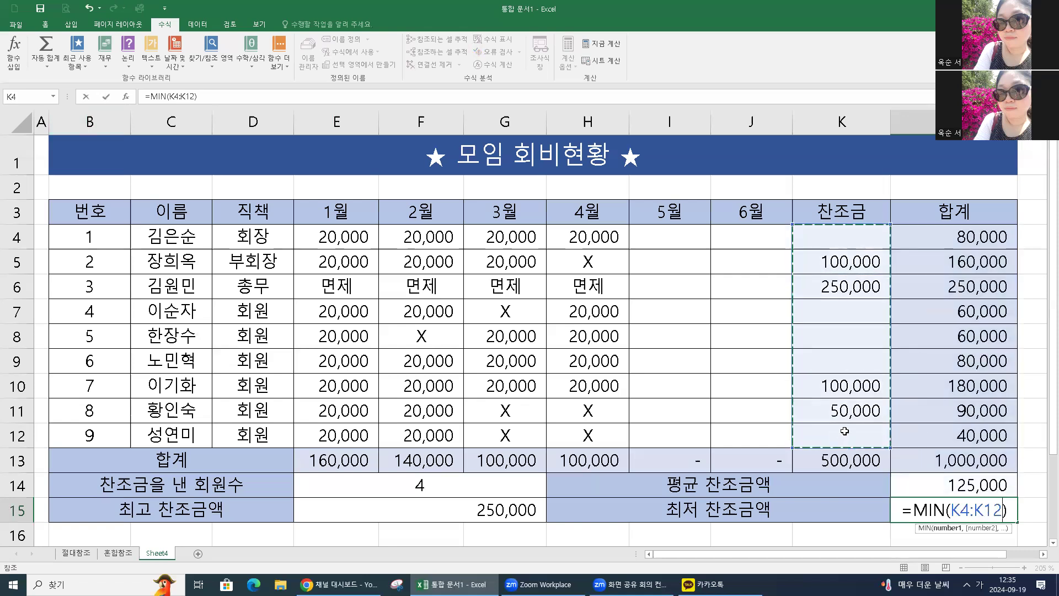
{"action": "key", "text": "Return"}
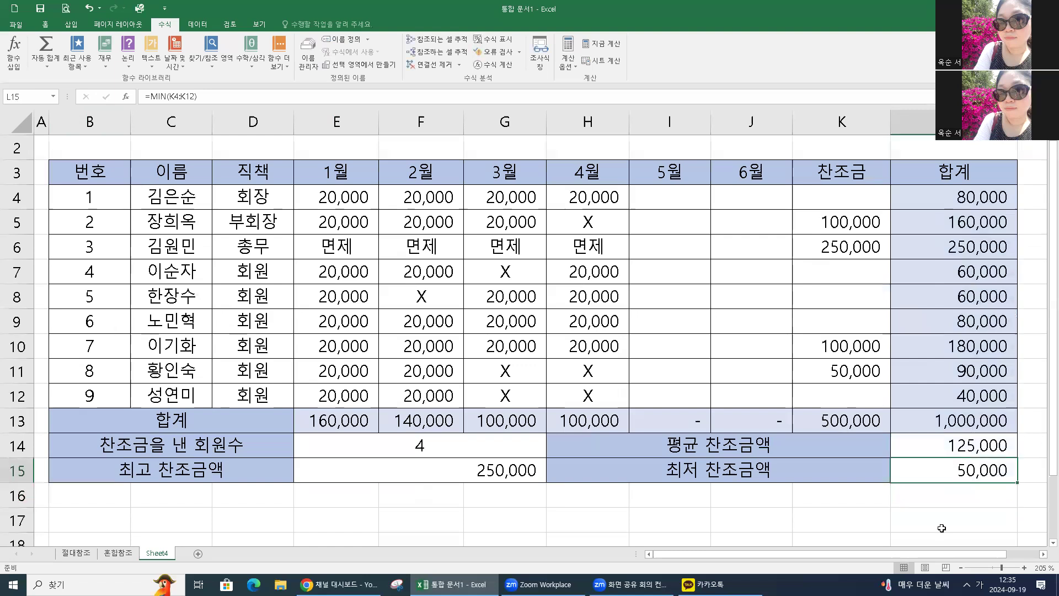
{"action": "left_click", "coordinate": [719, 55]}
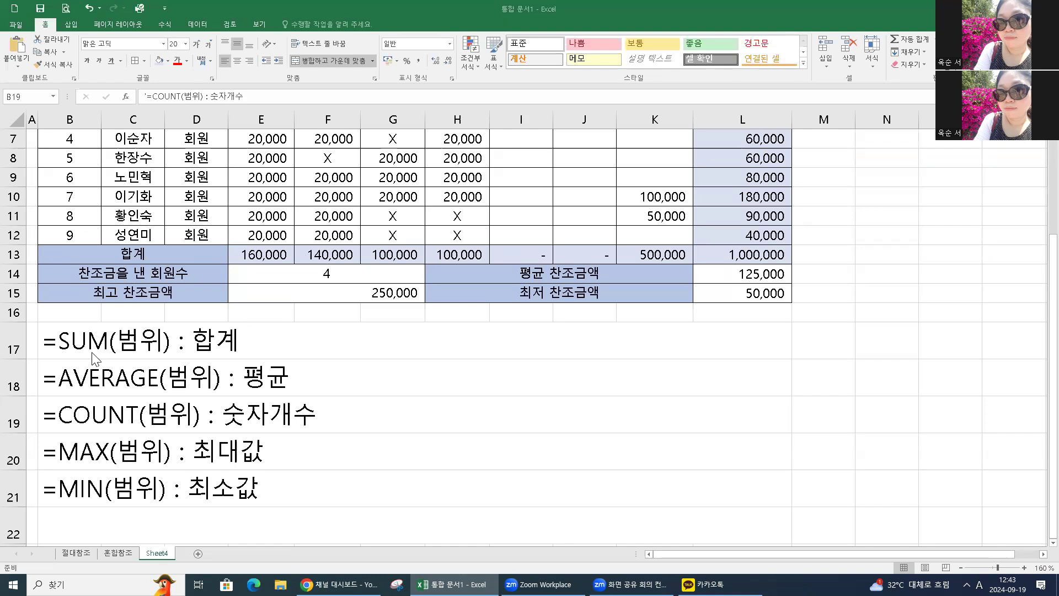
- Examine the formulas in E13, L14, E14, E15 and L15 without changing them
{"action": "double_click", "coordinate": [257, 257]}
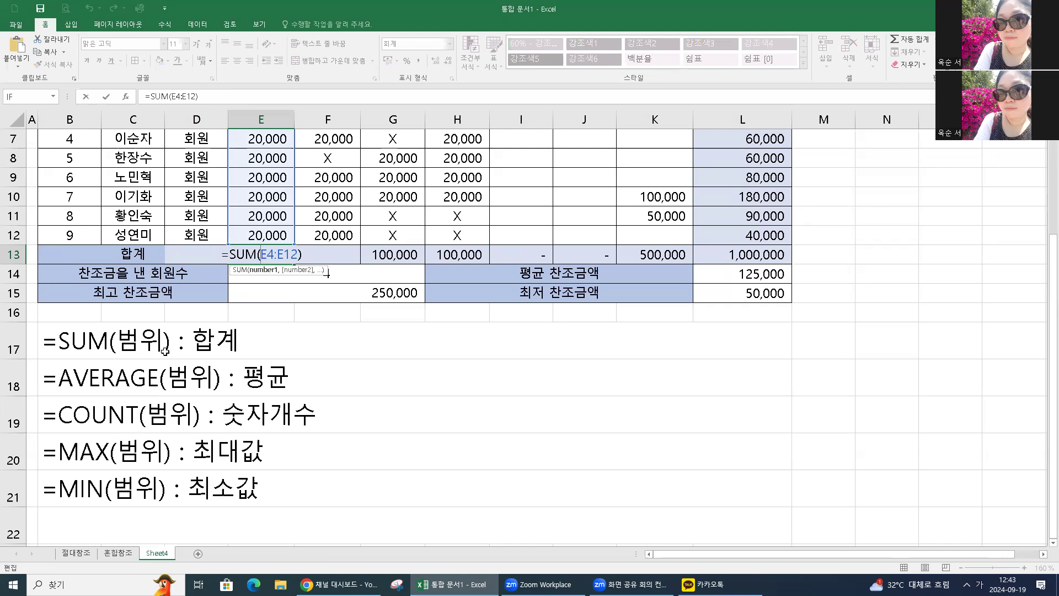
{"action": "key", "text": "Return"}
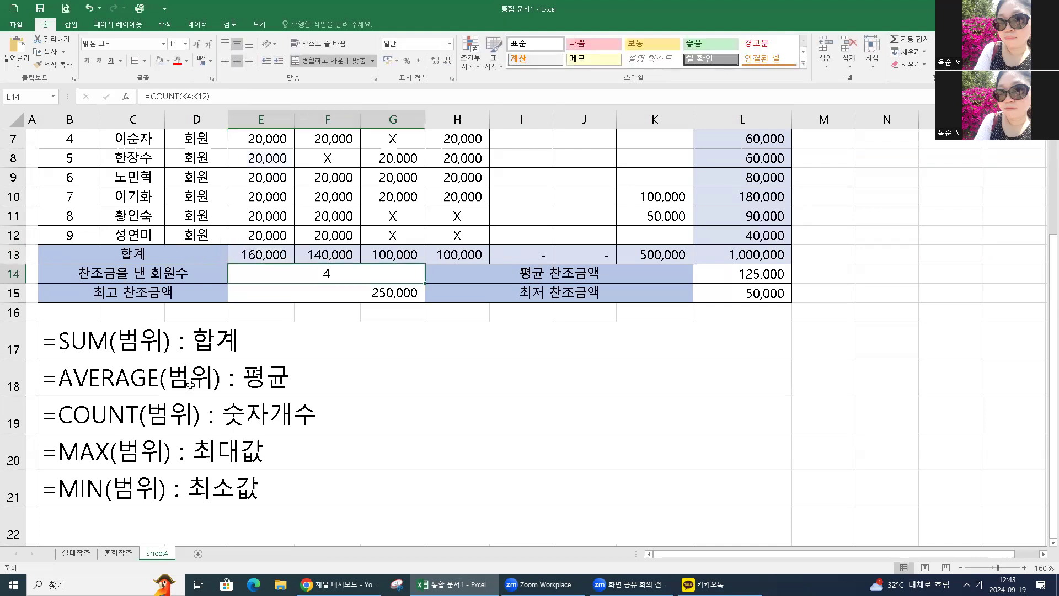
{"action": "double_click", "coordinate": [743, 275]}
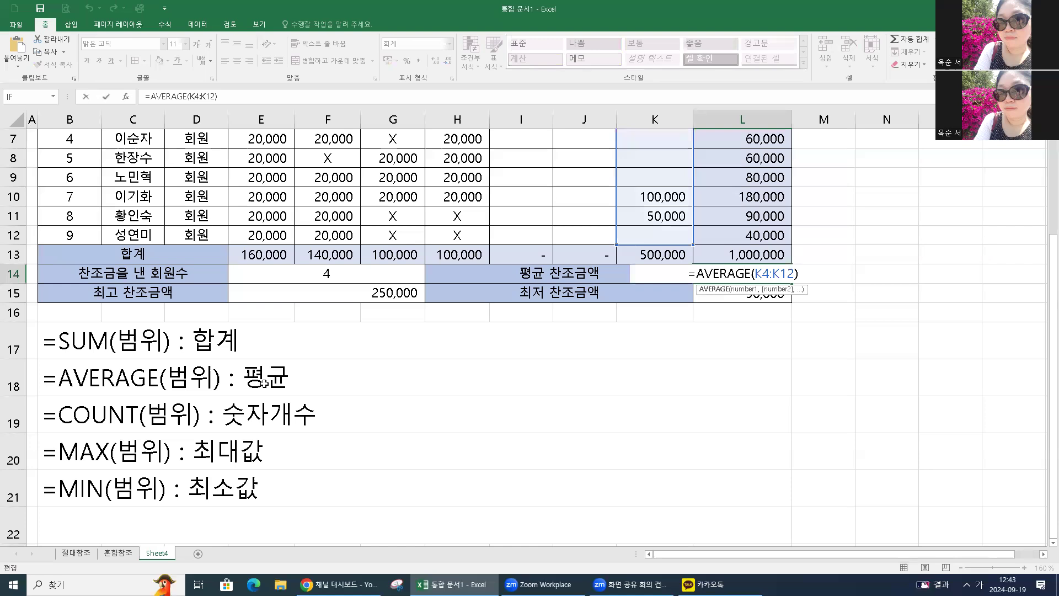
{"action": "key", "text": "Return"}
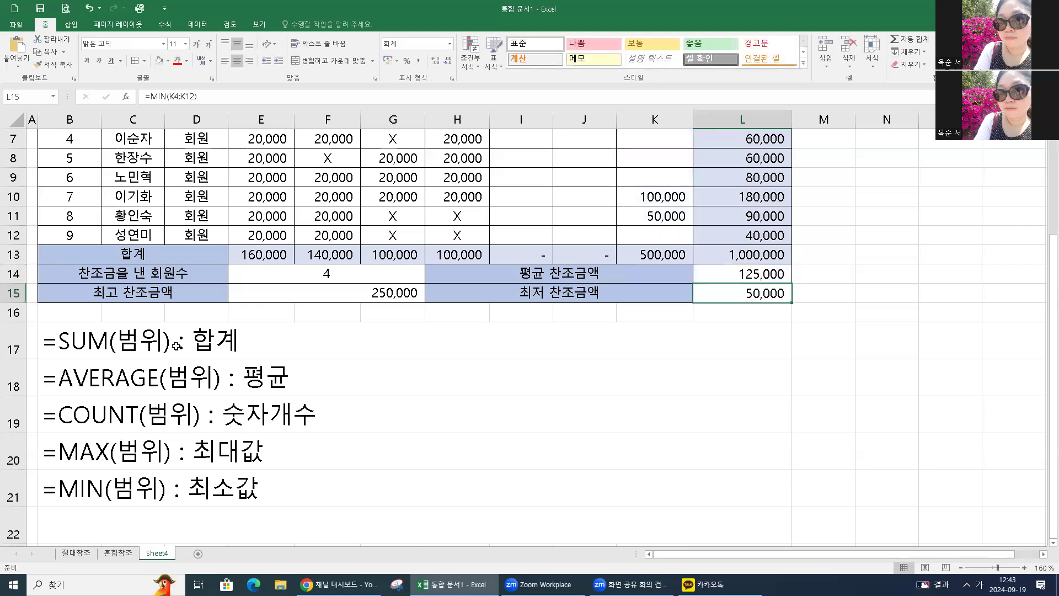
{"action": "left_click", "coordinate": [329, 274]}
{"action": "key", "text": "F2"}
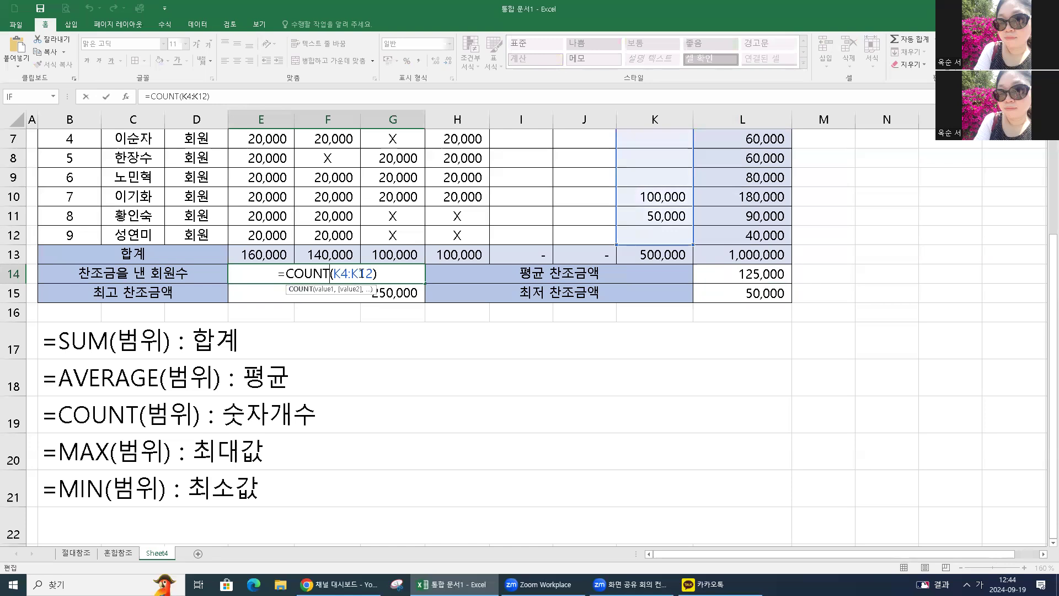
{"action": "key", "text": "Return"}
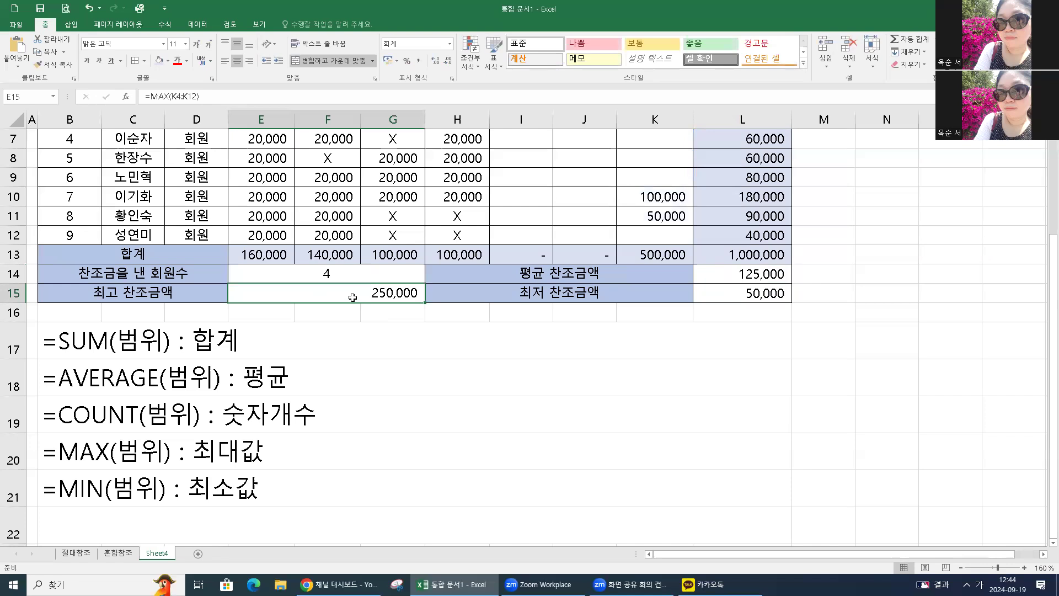
{"action": "key", "text": "F2"}
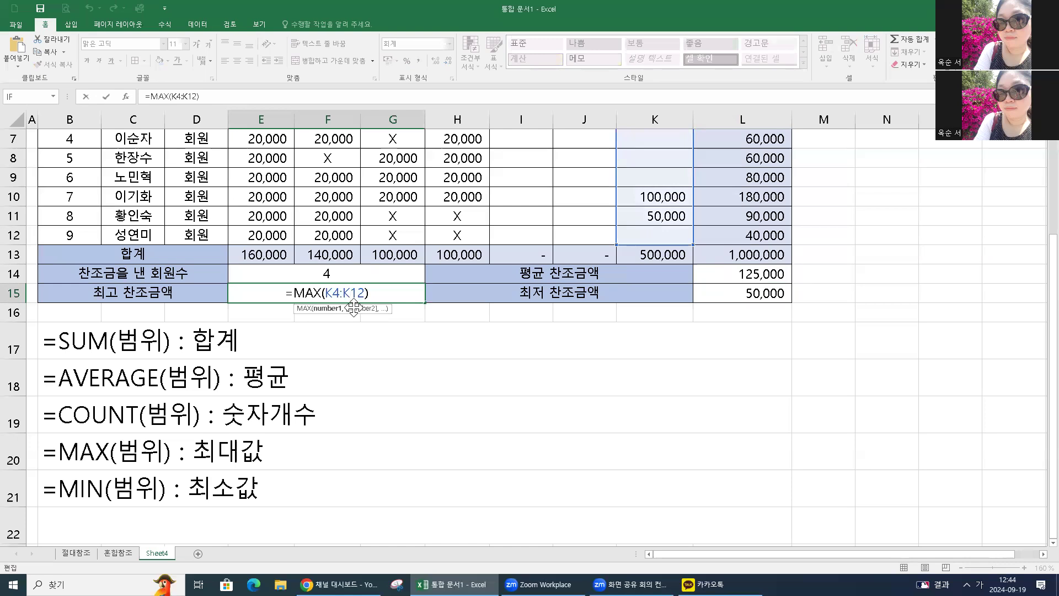
{"action": "key", "text": "Return"}
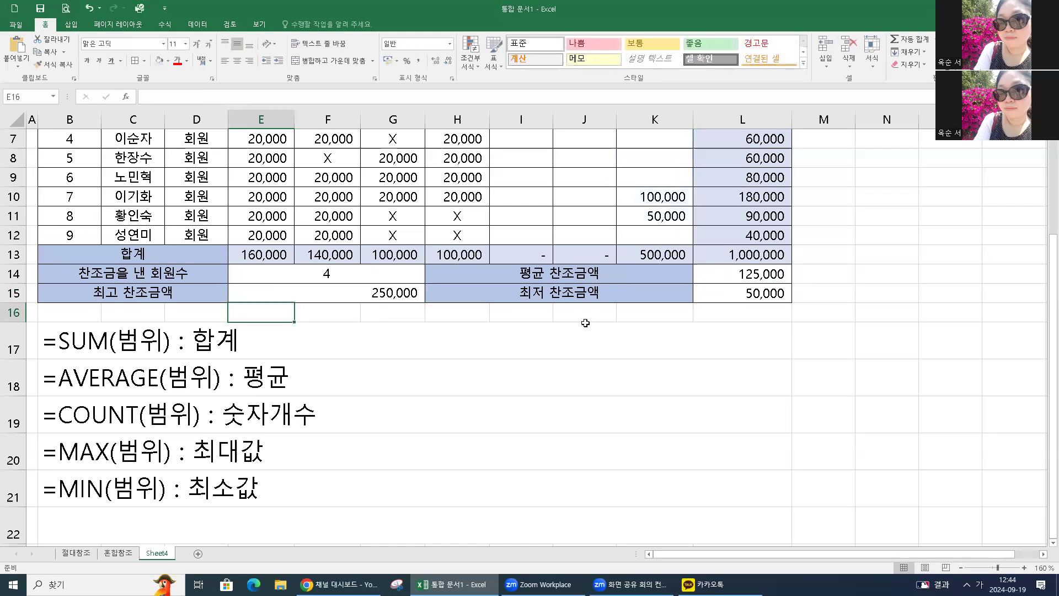
{"action": "left_click", "coordinate": [754, 293]}
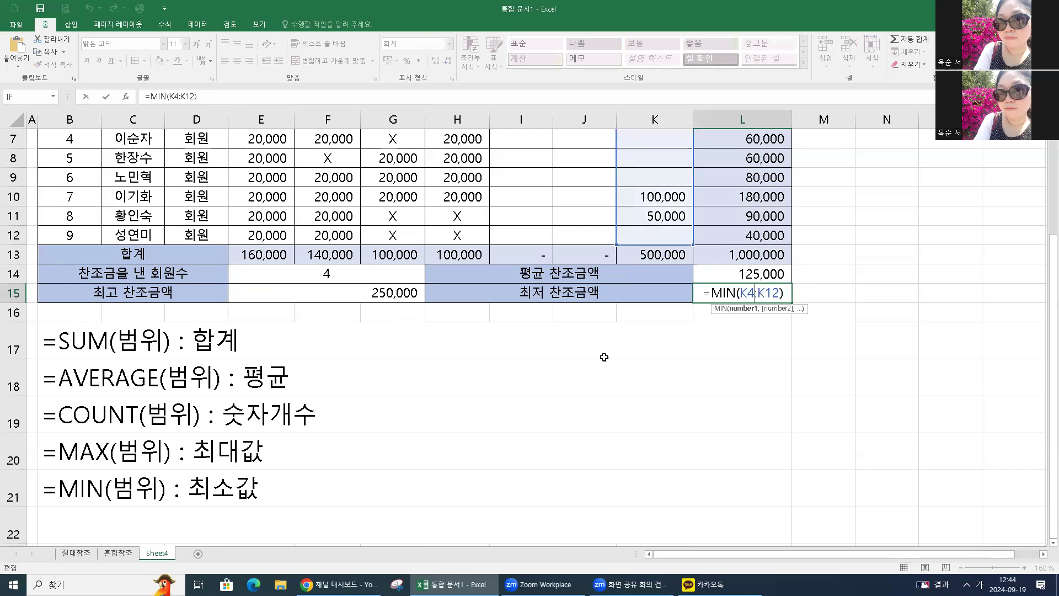
{"action": "key", "text": "Return"}
- Review the SUM, AVERAGE, COUNT, MAX and MIN syntax notes in rows 17 to 21 below the table
{"action": "left_click", "coordinate": [142, 351]}
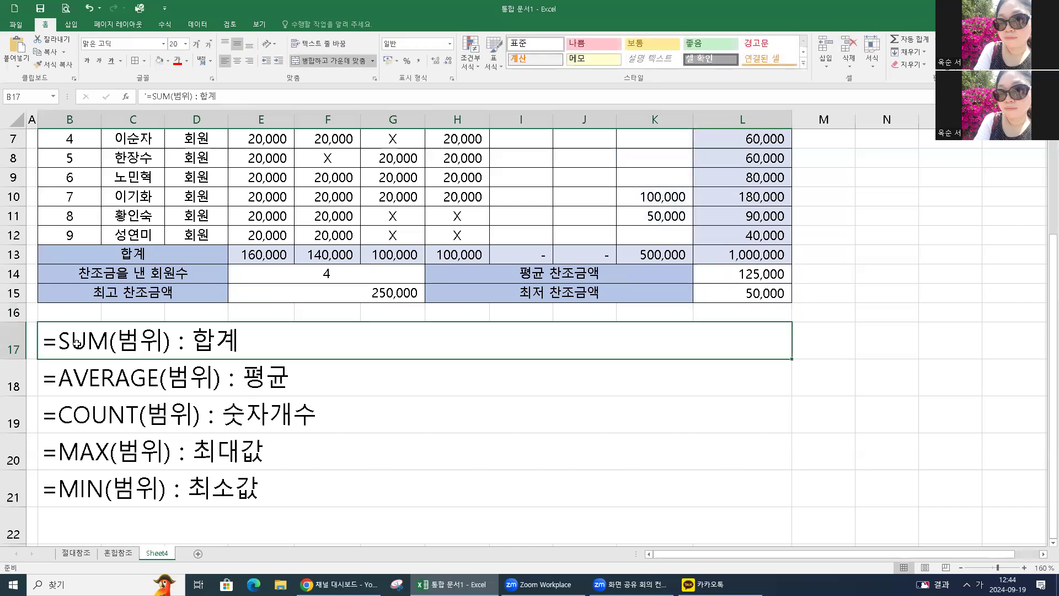
{"action": "left_click", "coordinate": [136, 527]}
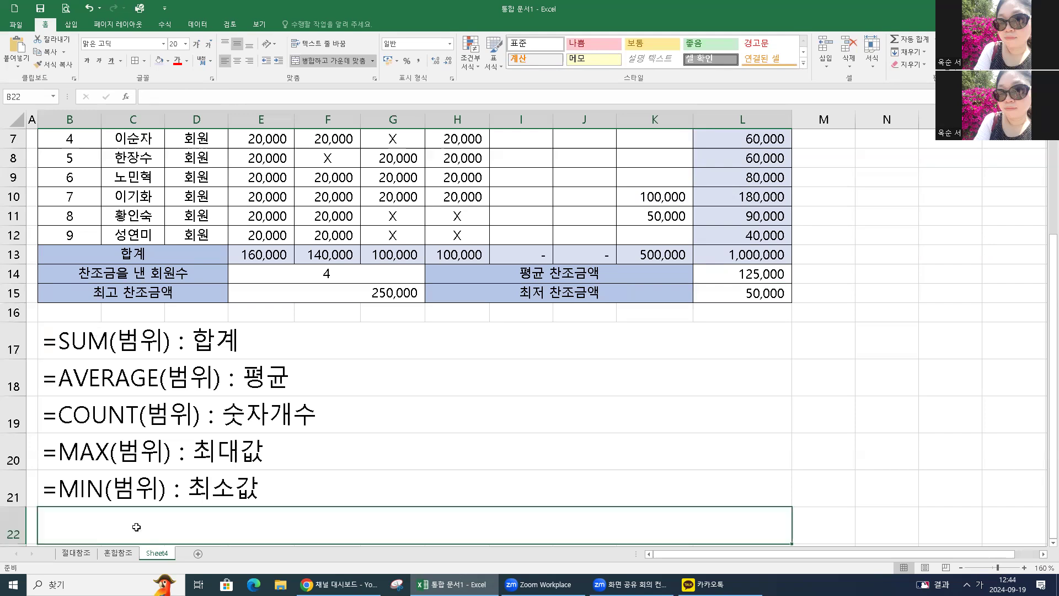
{"action": "left_click", "coordinate": [136, 354]}
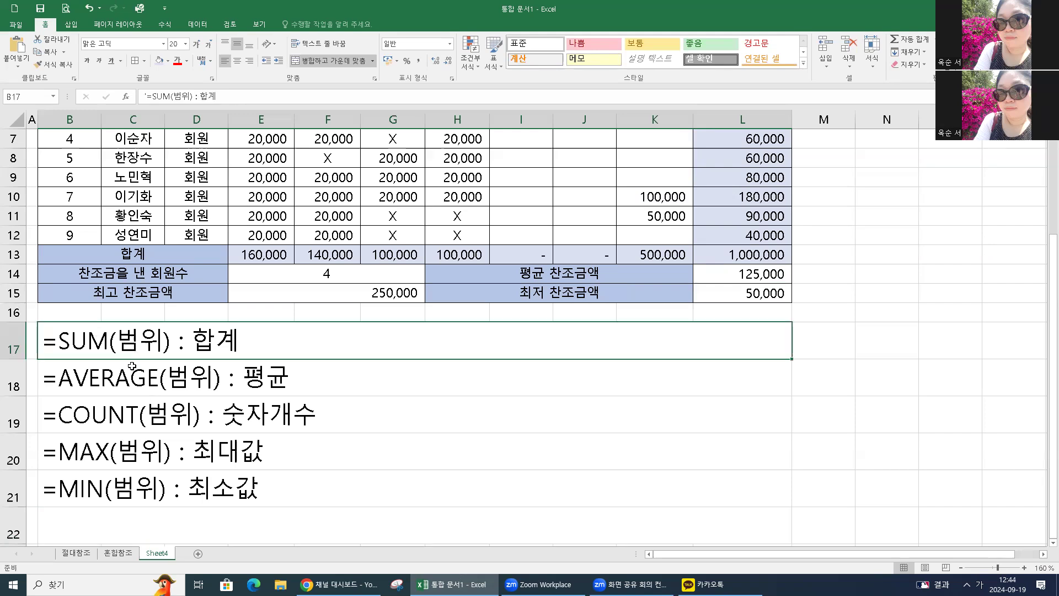
{"action": "left_click", "coordinate": [134, 392]}
{"action": "left_click", "coordinate": [144, 347]}
{"action": "left_click", "coordinate": [152, 373]}
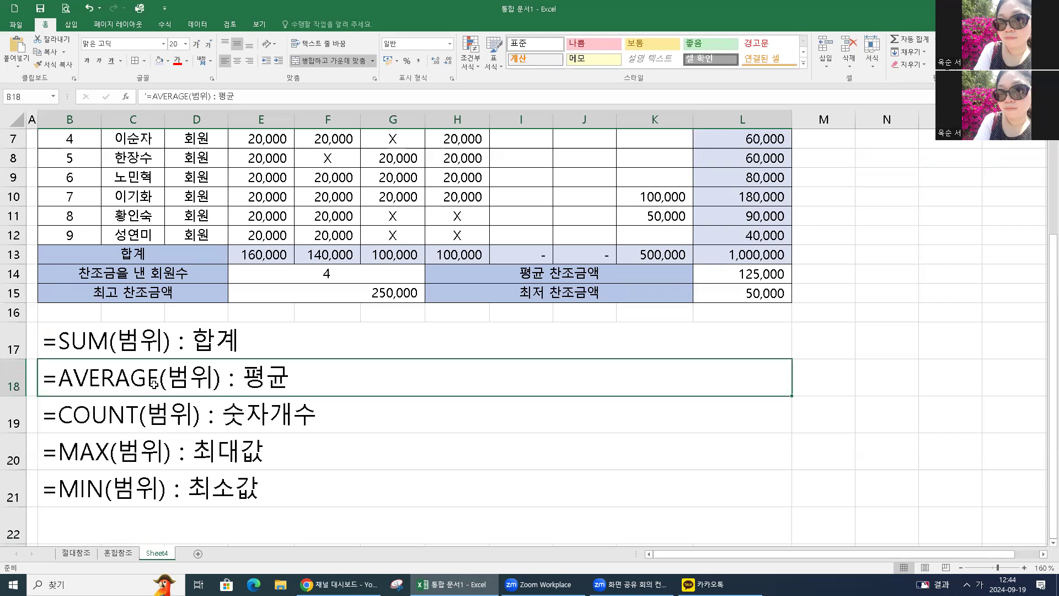
{"action": "left_click", "coordinate": [177, 408]}
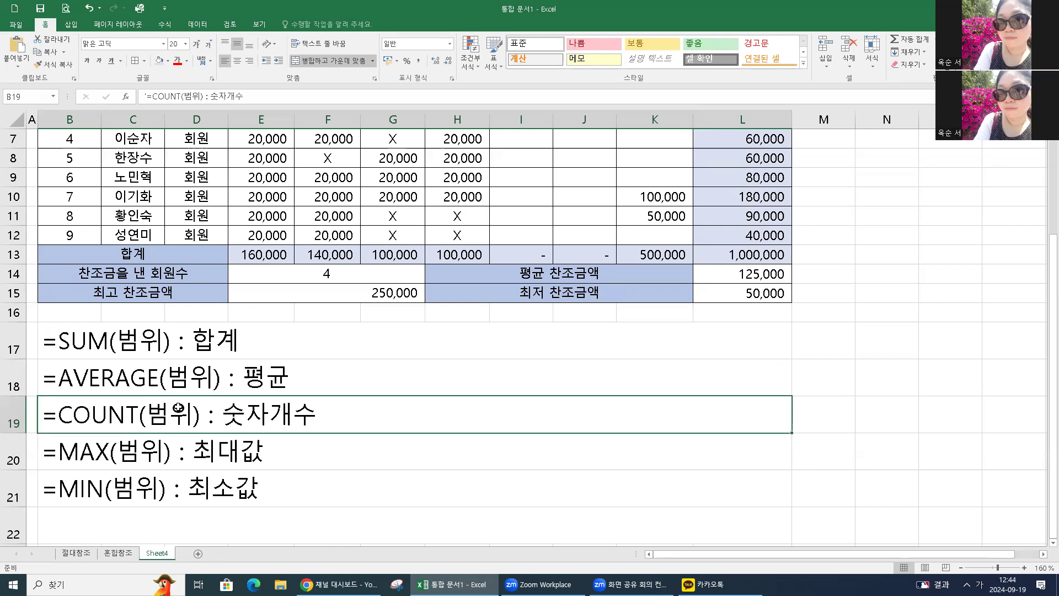
{"action": "left_click", "coordinate": [180, 457]}
{"action": "left_click", "coordinate": [198, 498]}
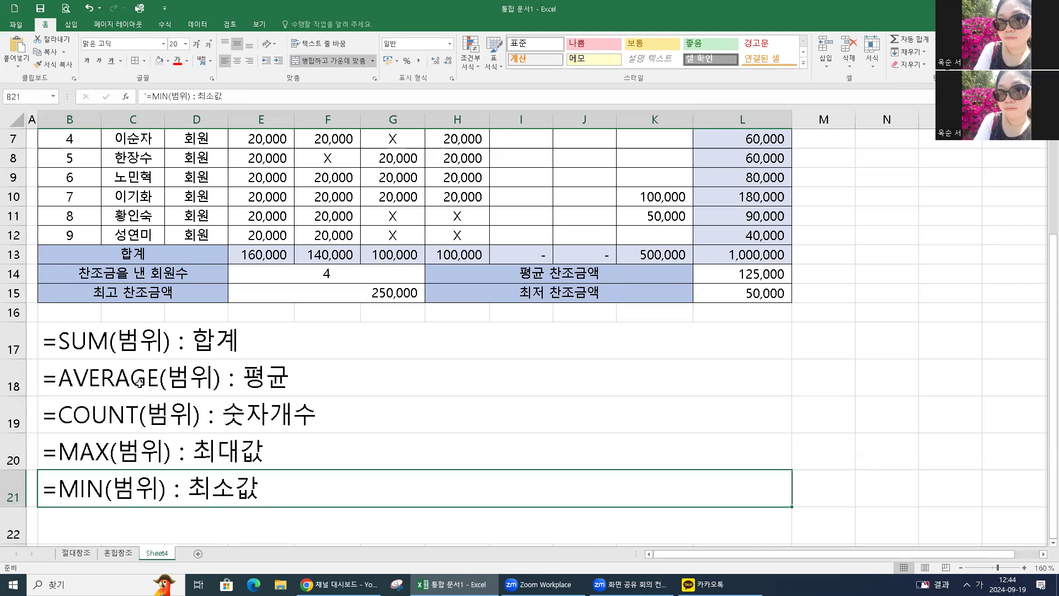
{"action": "left_click", "coordinate": [144, 343]}
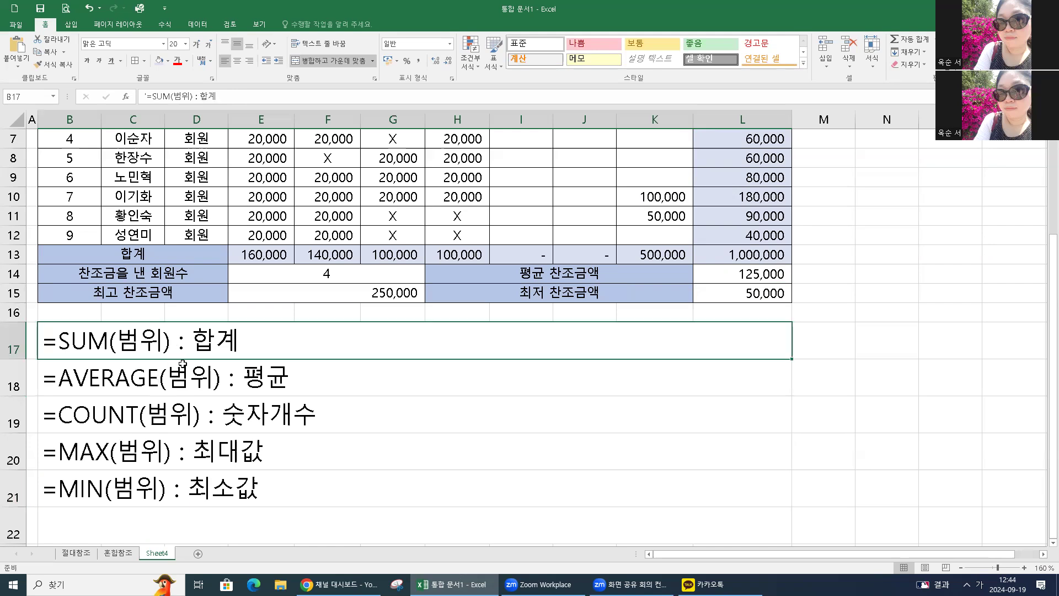
{"action": "left_click", "coordinate": [216, 379]}
{"action": "left_click", "coordinate": [220, 429]}
{"action": "left_click", "coordinate": [213, 448]}
{"action": "left_click", "coordinate": [186, 486]}
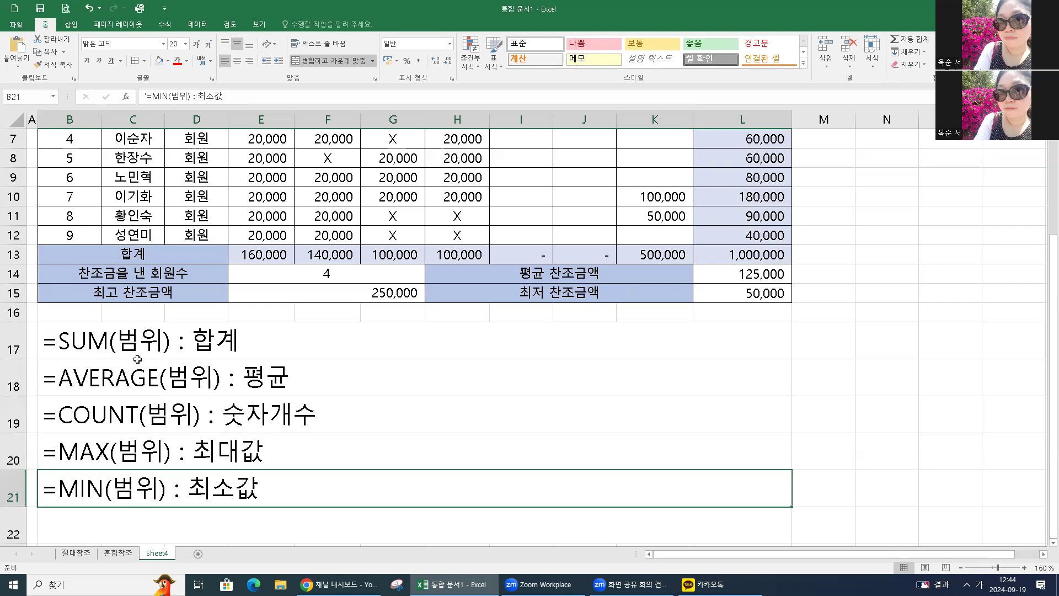
{"action": "left_click", "coordinate": [706, 50]}
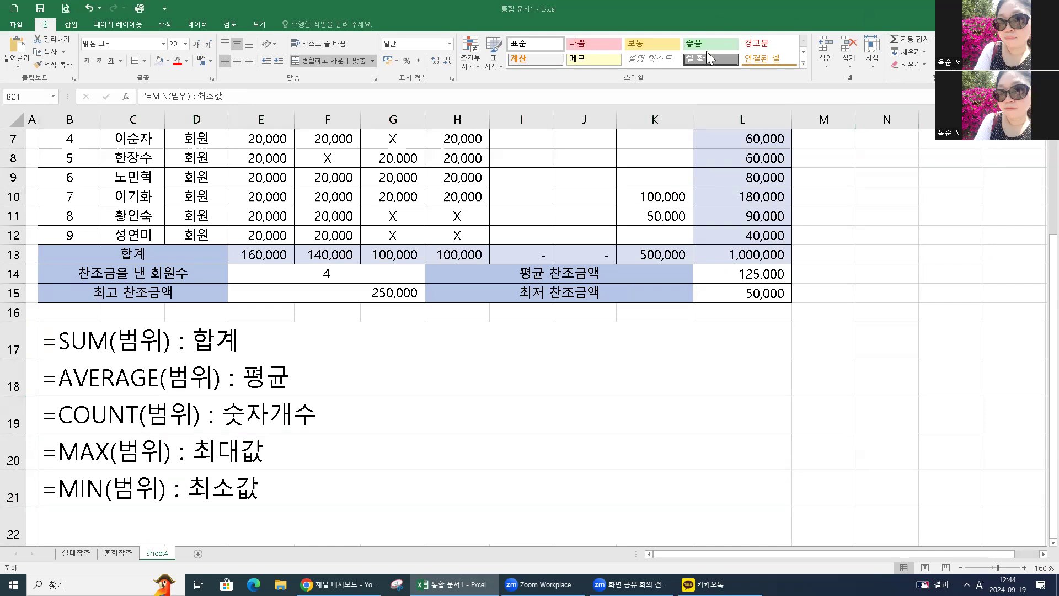